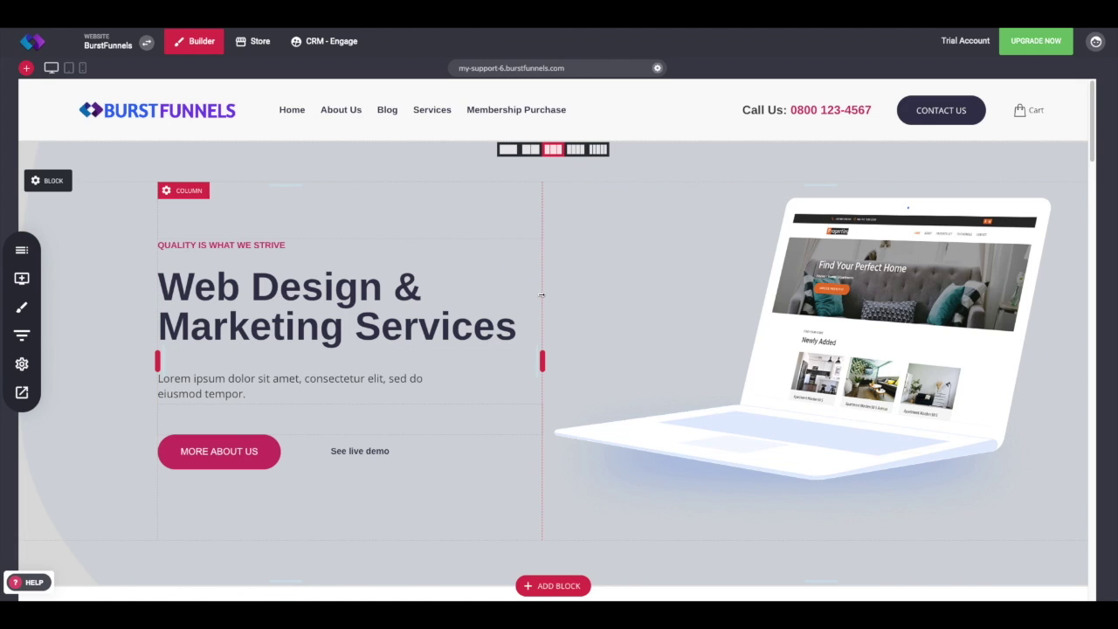
Open the current page's SEO info from the website settings and move the Edit Page dialog aside, clear of the main heading.
scroll(603, 380, down, 1)
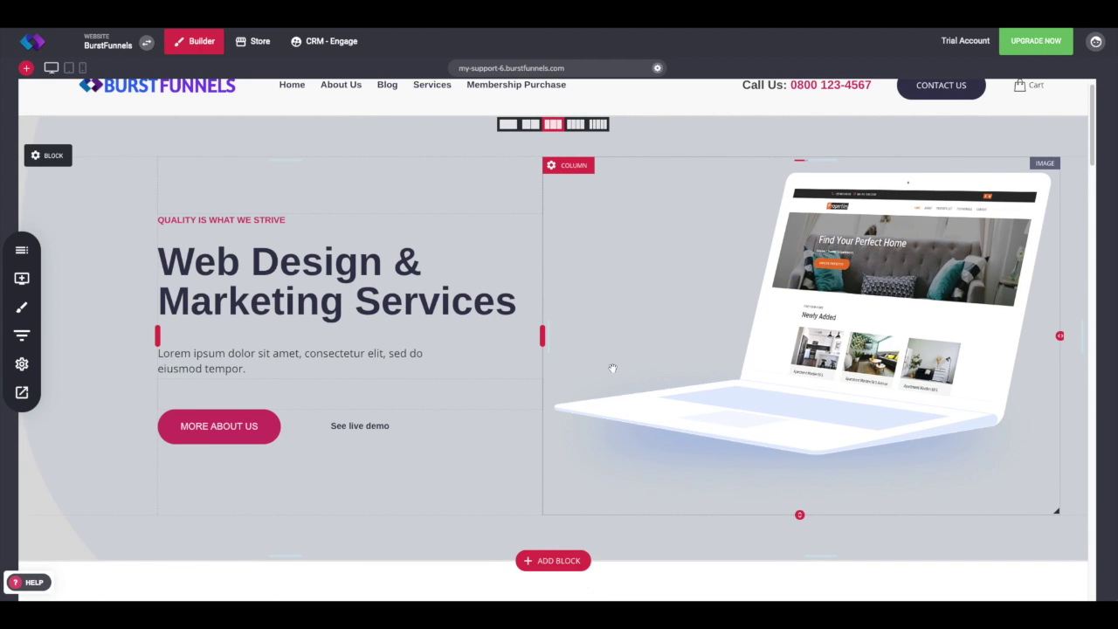
scroll(616, 371, down, 2)
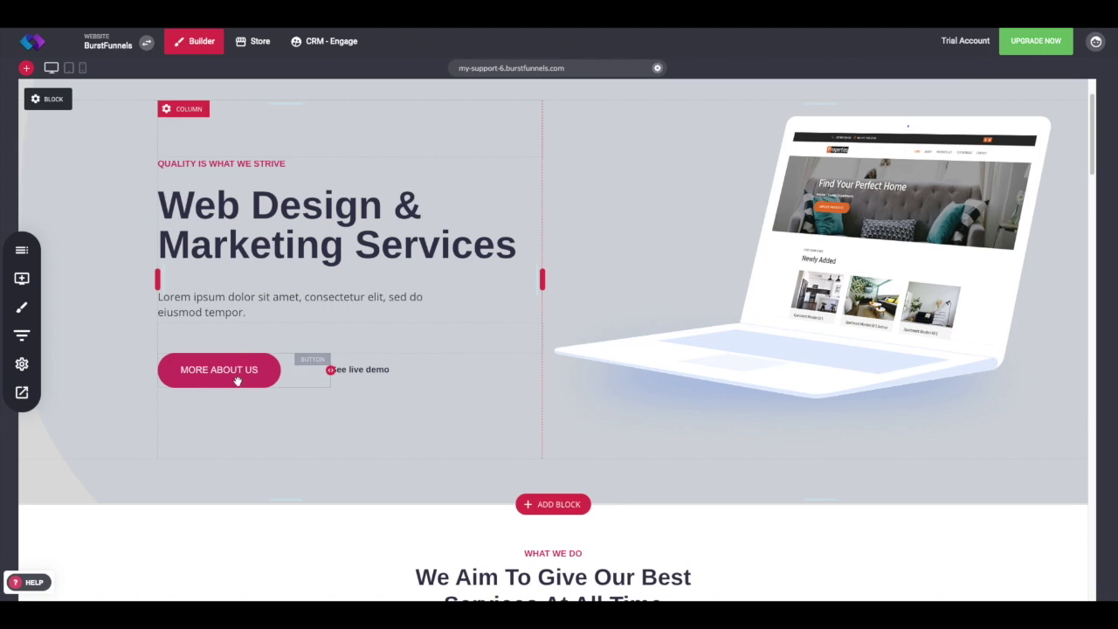
scroll(87, 319, up, 2)
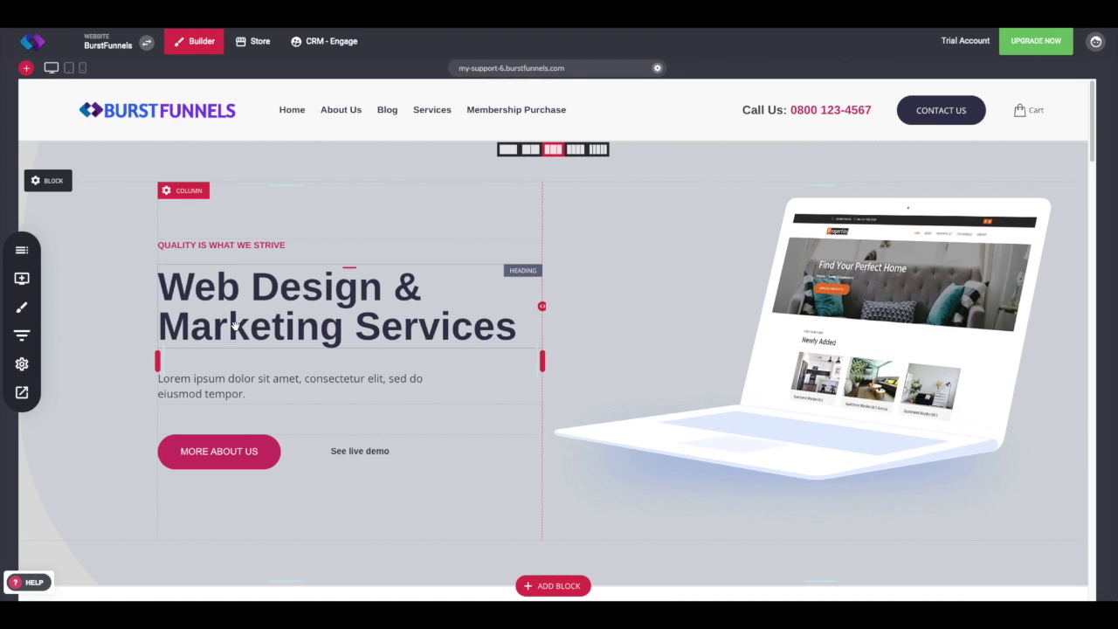
click(22, 369)
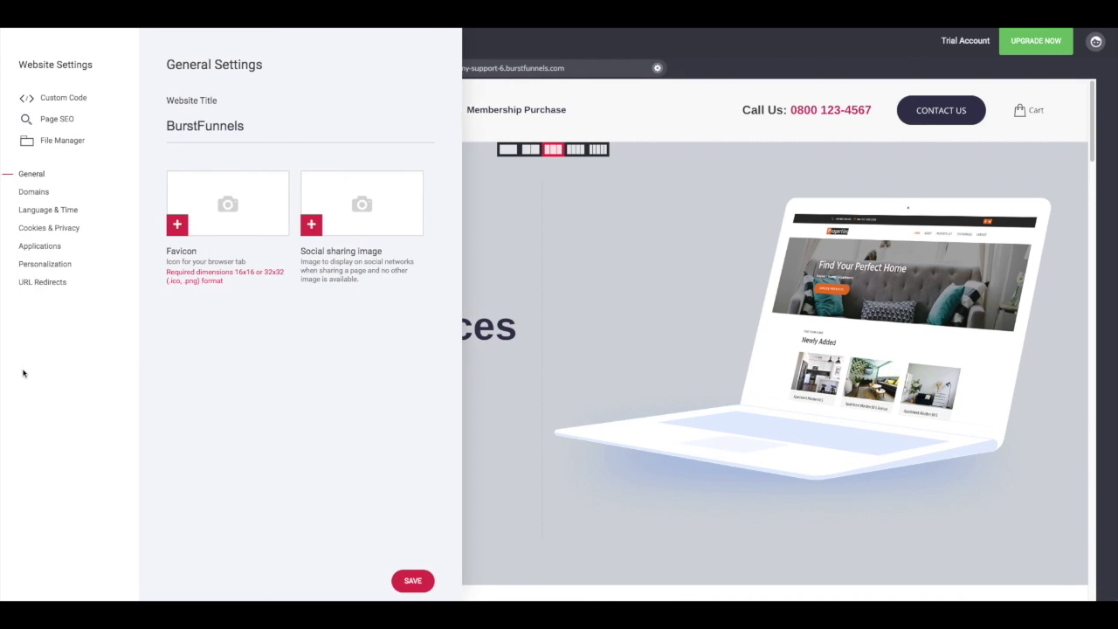
click(56, 126)
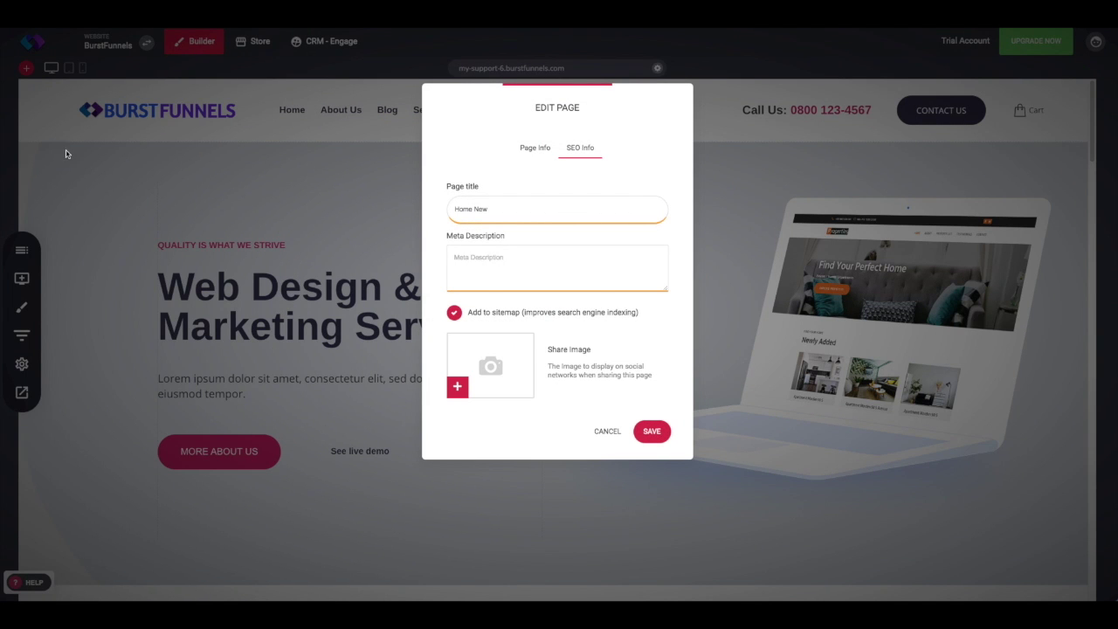
drag(529, 106, 778, 147)
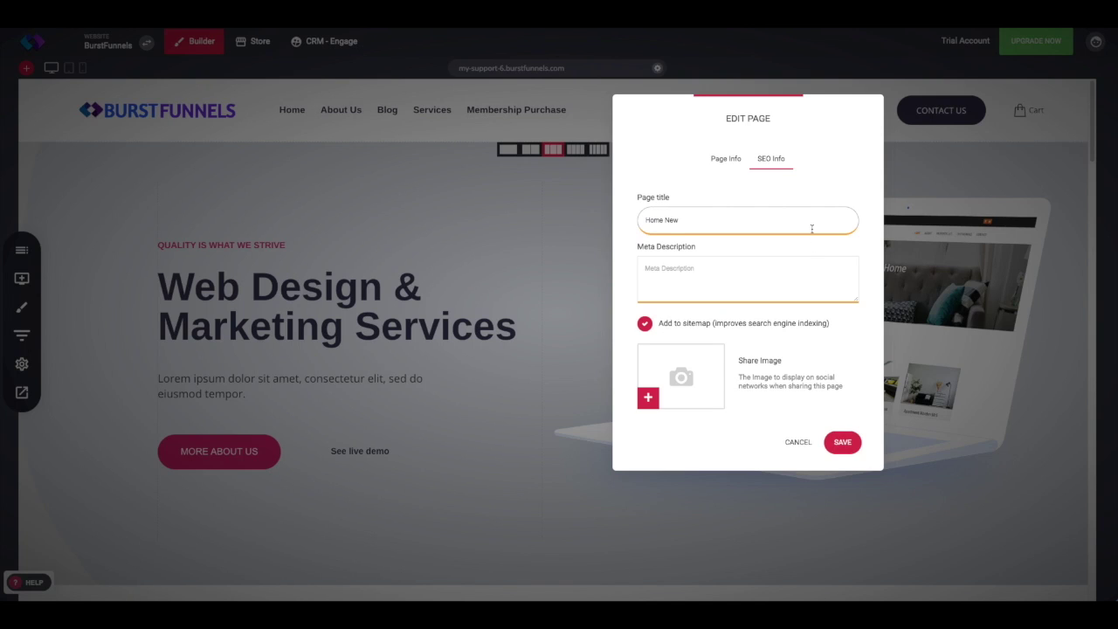
Copy the page title "Home New", try a much longer title by repeating it, and clear the field.
drag(671, 227, 639, 216)
key(ctrl+c)
click(723, 218)
key(ctrl+v)
key(ctrl+v)
key(ctrl+v)
key(ctrl+v)
key(ctrl+v)
key(ctrl+v)
key(ctrl+v)
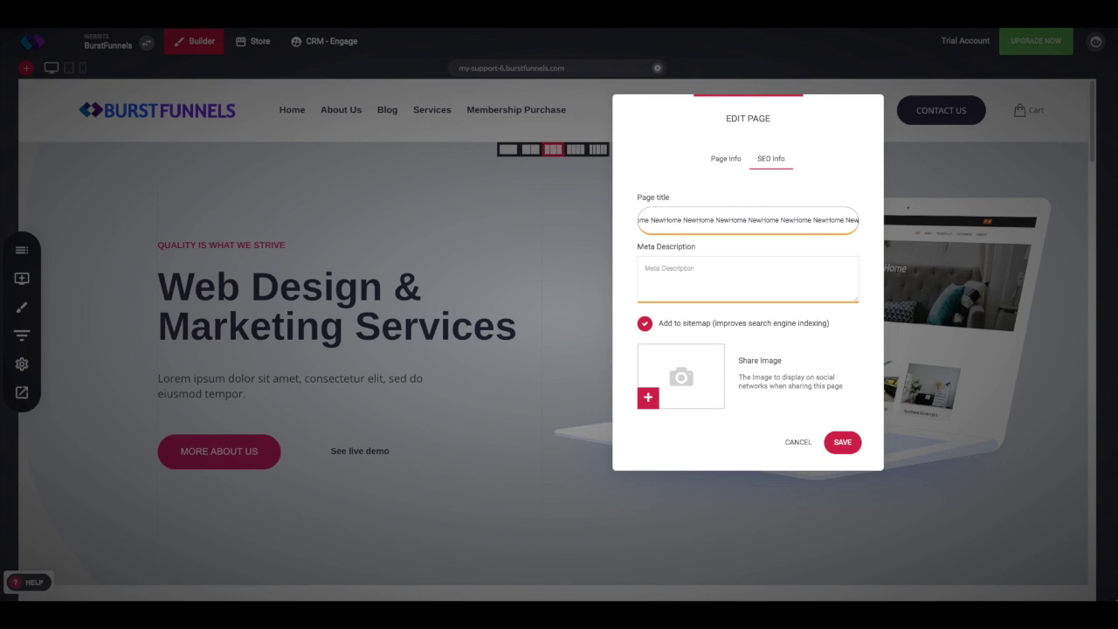
key(ctrl+a)
key(BackSpace)
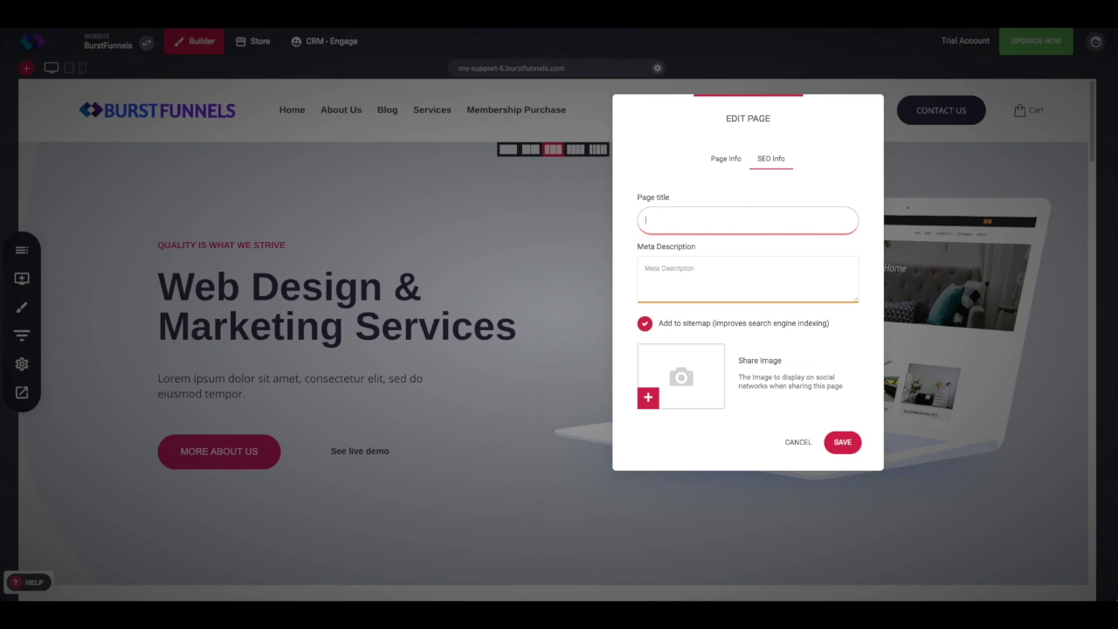
Fill the page title with repeated "Home New", shorten it to "Home NewHome NewHome NewHome NewHoHome New", and save the SEO info.
key(ctrl+v)
key(ctrl+v)
key(ctrl+v)
key(ctrl+v)
key(ctrl+v)
key(ctrl+v)
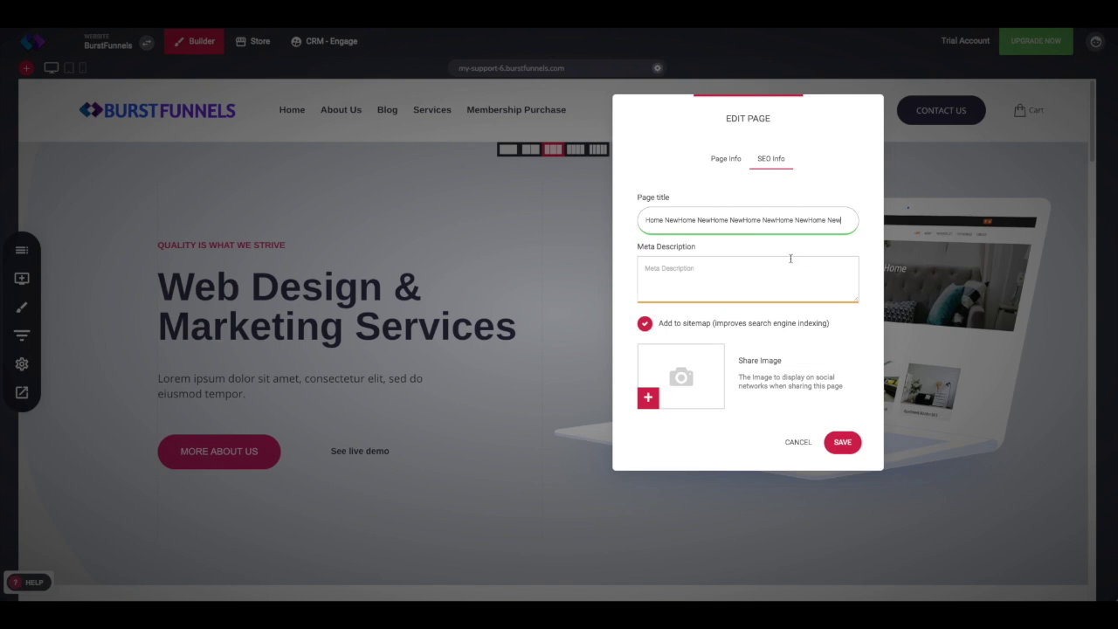
key(ctrl+v)
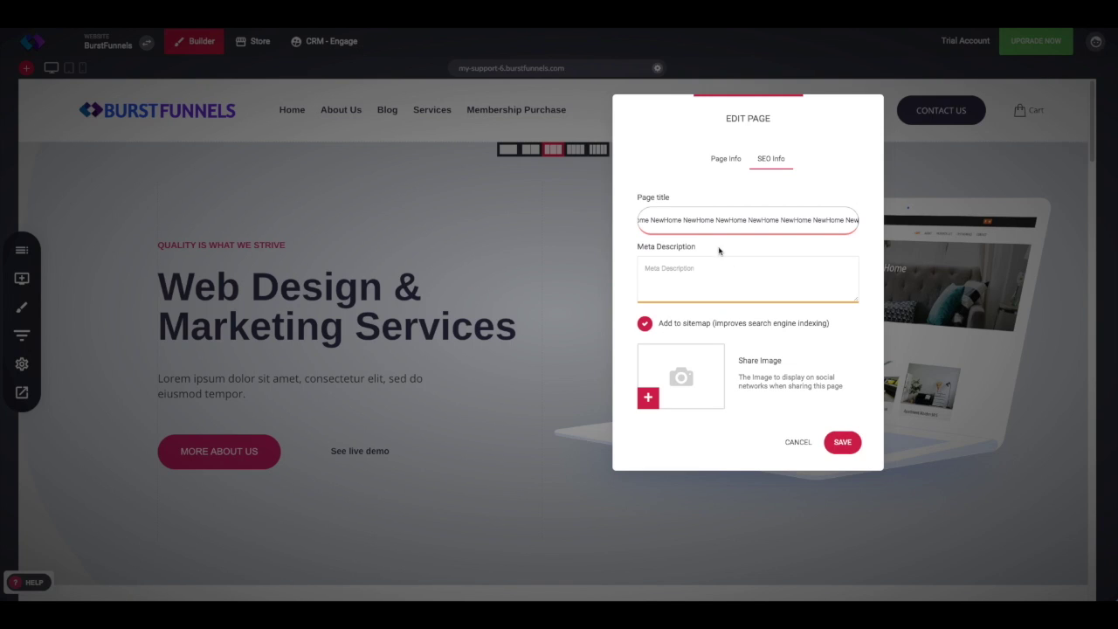
drag(768, 220, 1057, 222)
key(BackSpace)
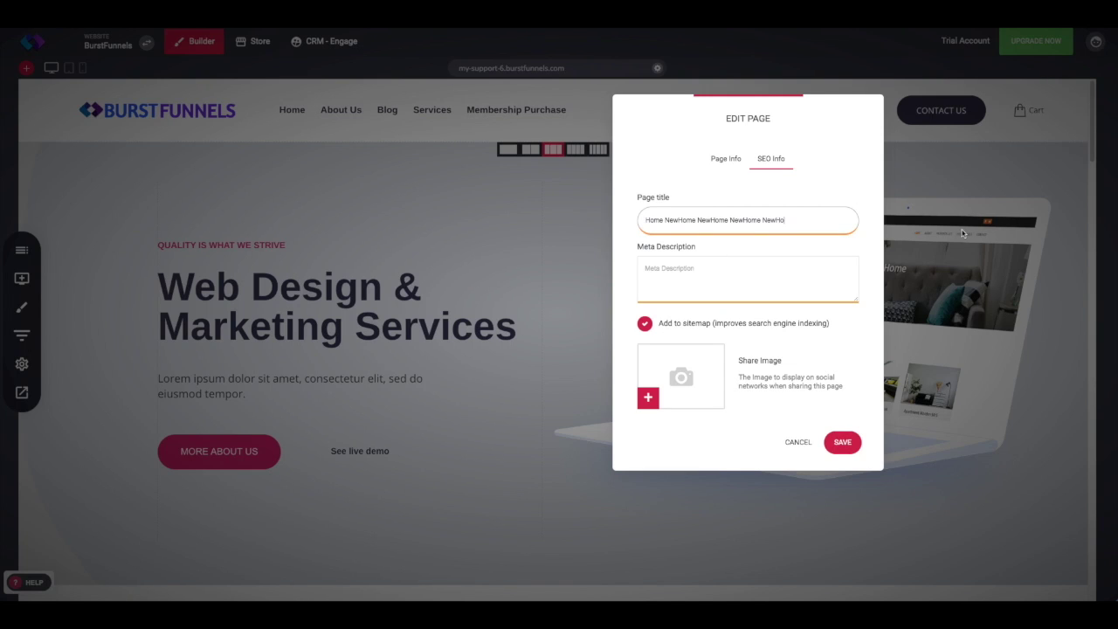
key(ctrl+v)
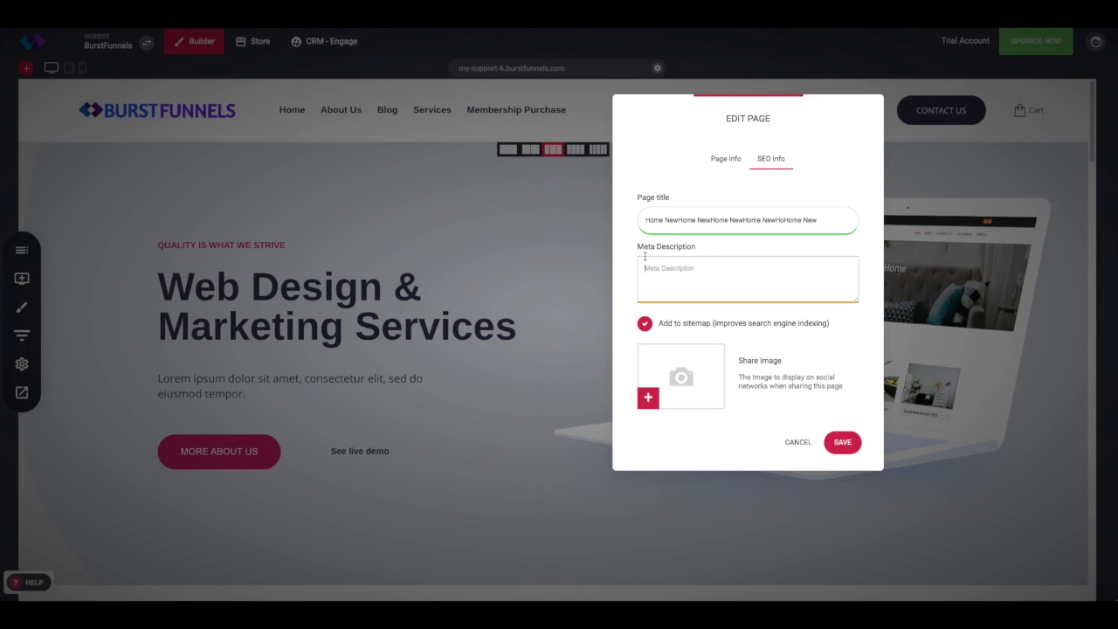
click(842, 444)
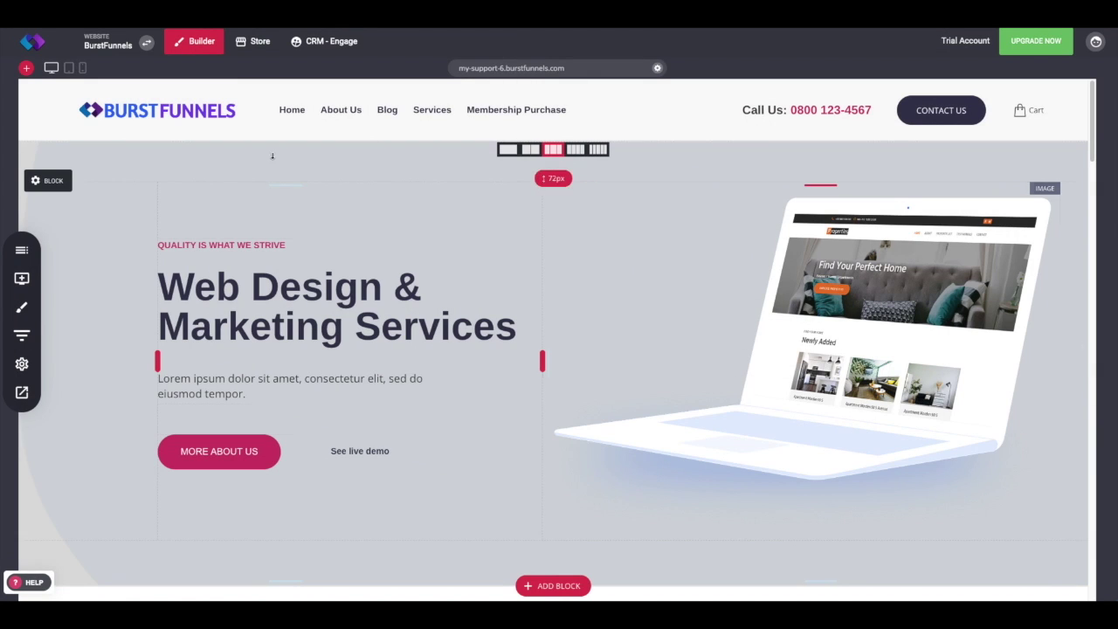
Show the header styles available for the "Web Design & Marketing Services" heading and close the list without choosing one.
click(370, 318)
click(366, 320)
click(172, 252)
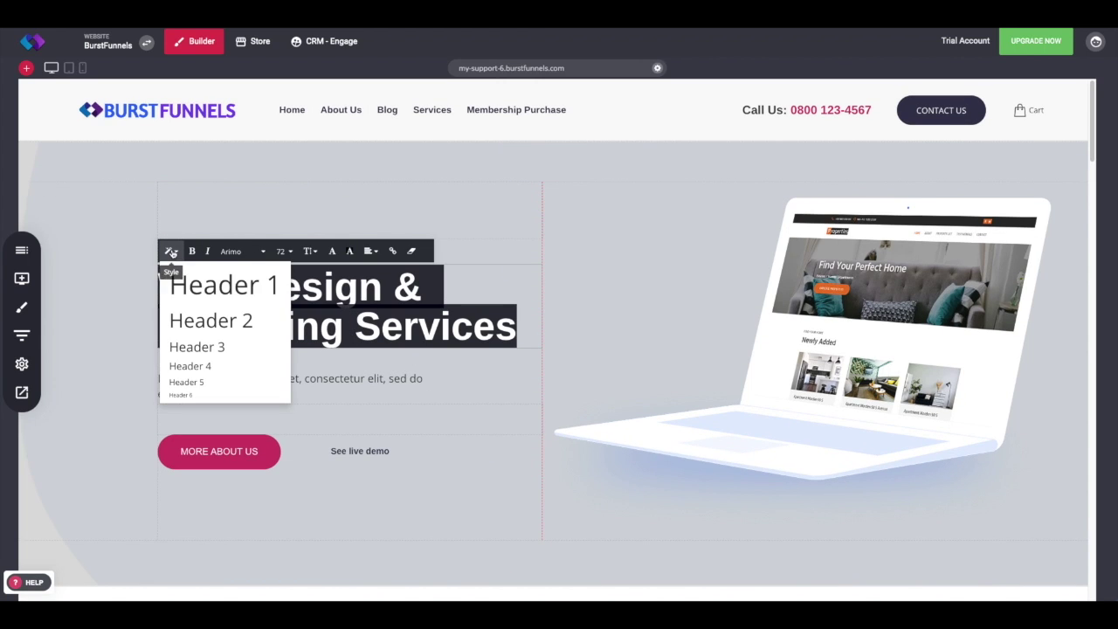
click(200, 217)
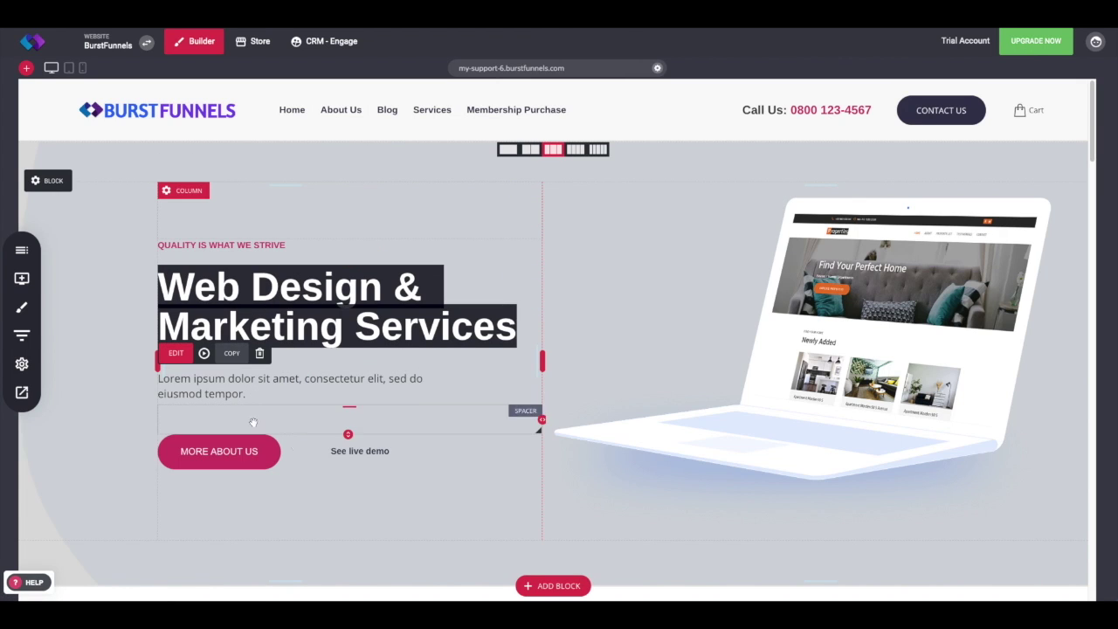
Open the paragraph below the main heading for editing and look over the "What We Do" services section.
drag(339, 452, 337, 393)
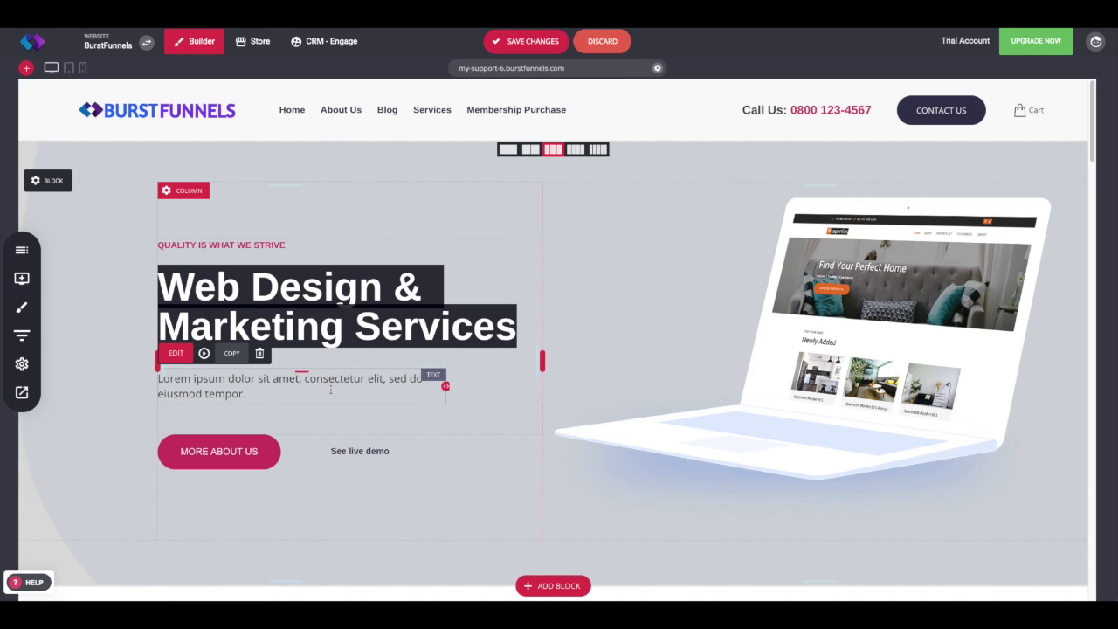
click(338, 393)
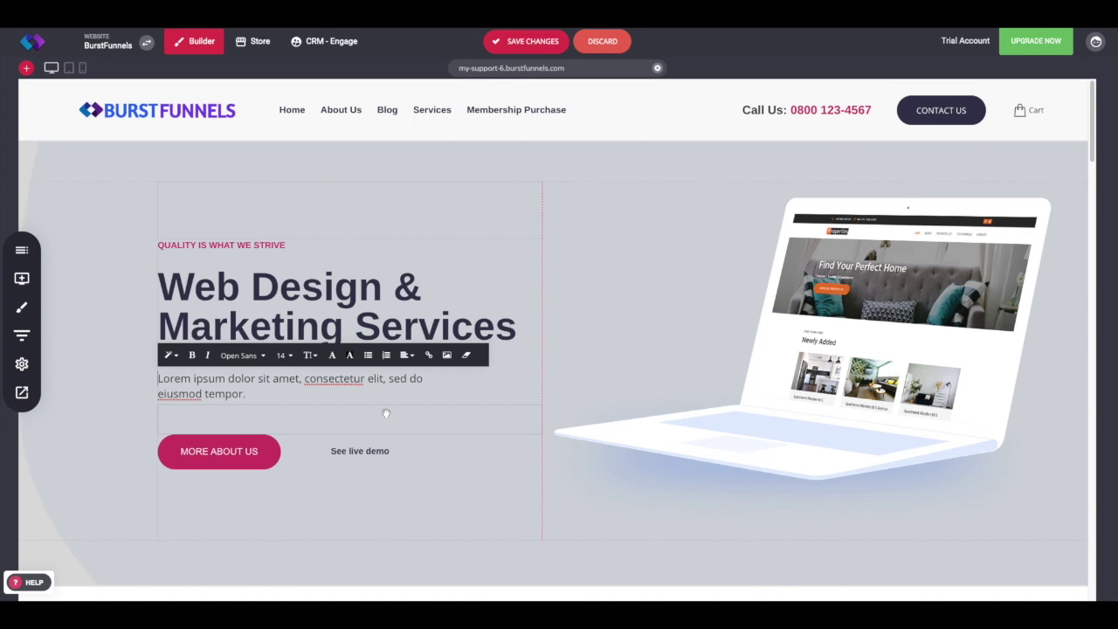
scroll(386, 415, down, 2)
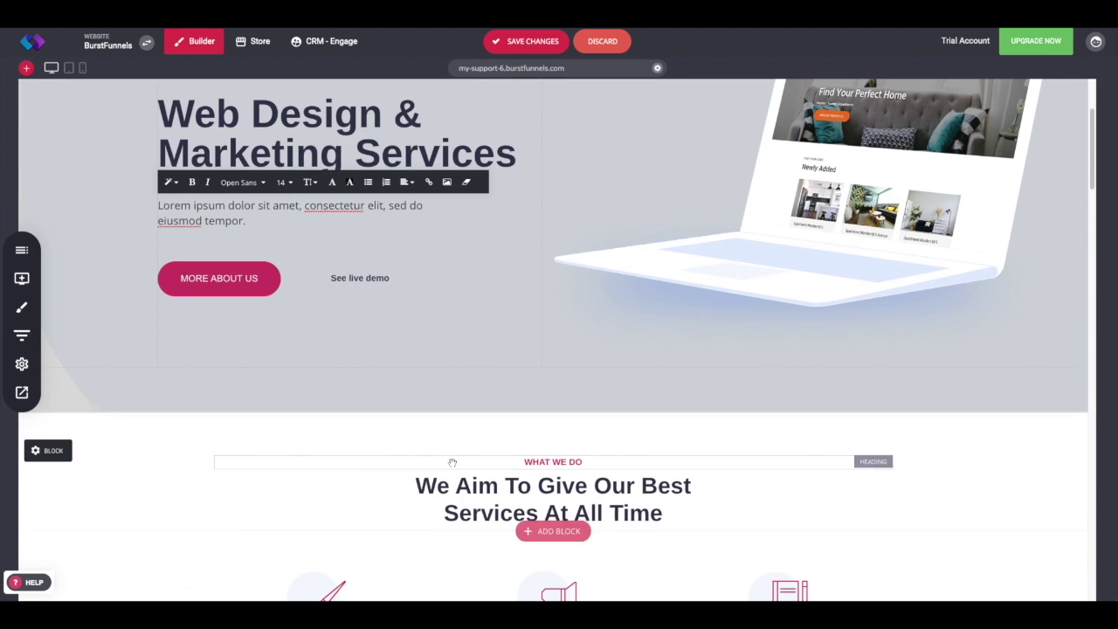
scroll(539, 481, down, 1)
scroll(539, 481, down, 2)
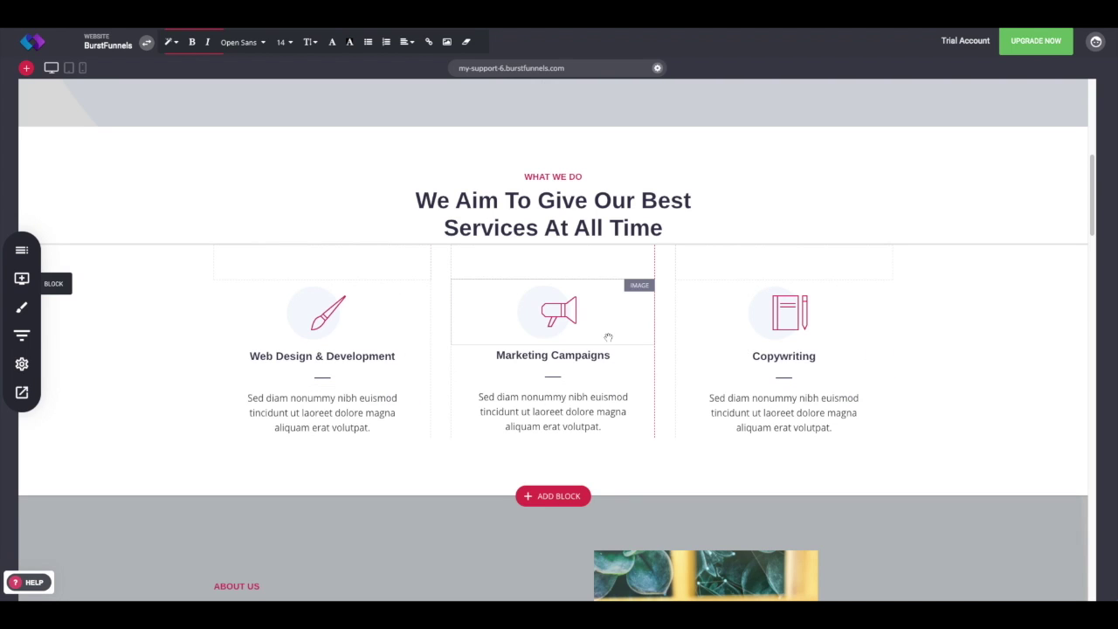
scroll(576, 325, up, 6)
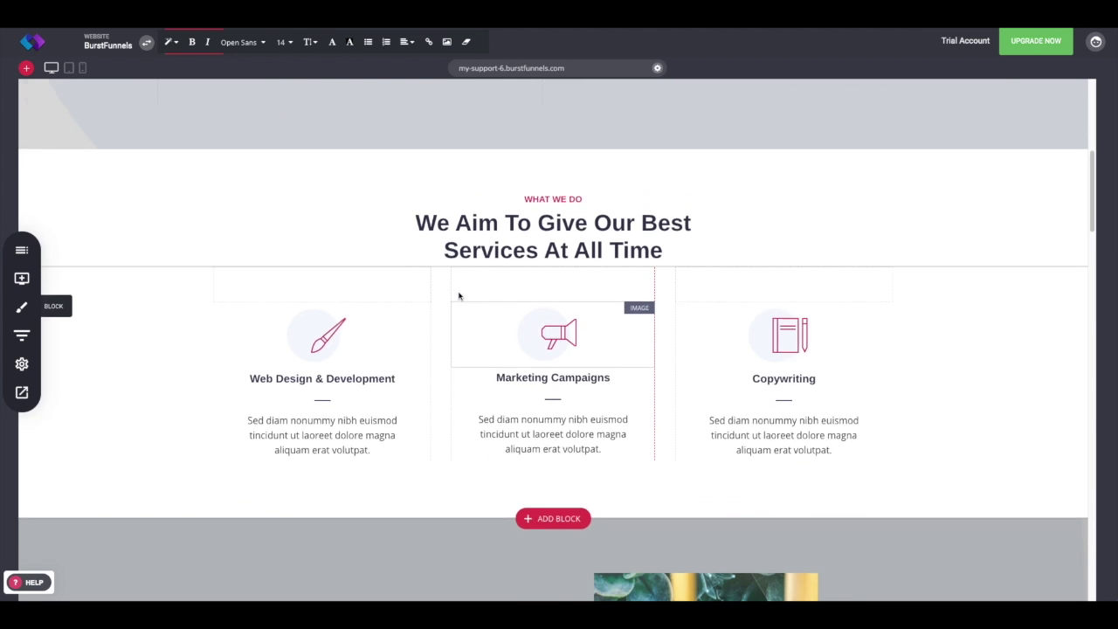
Review the page title, meta description, sitemap option and share image in the Page SEO settings, and close them without saving.
click(22, 363)
click(50, 121)
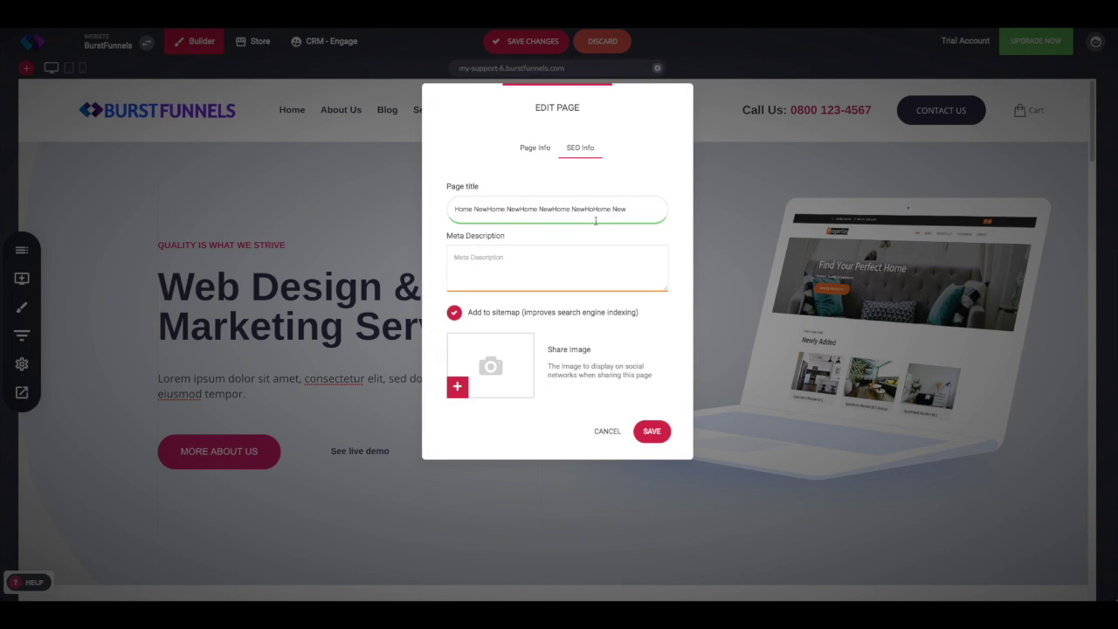
triple_click(459, 208)
click(501, 279)
click(472, 311)
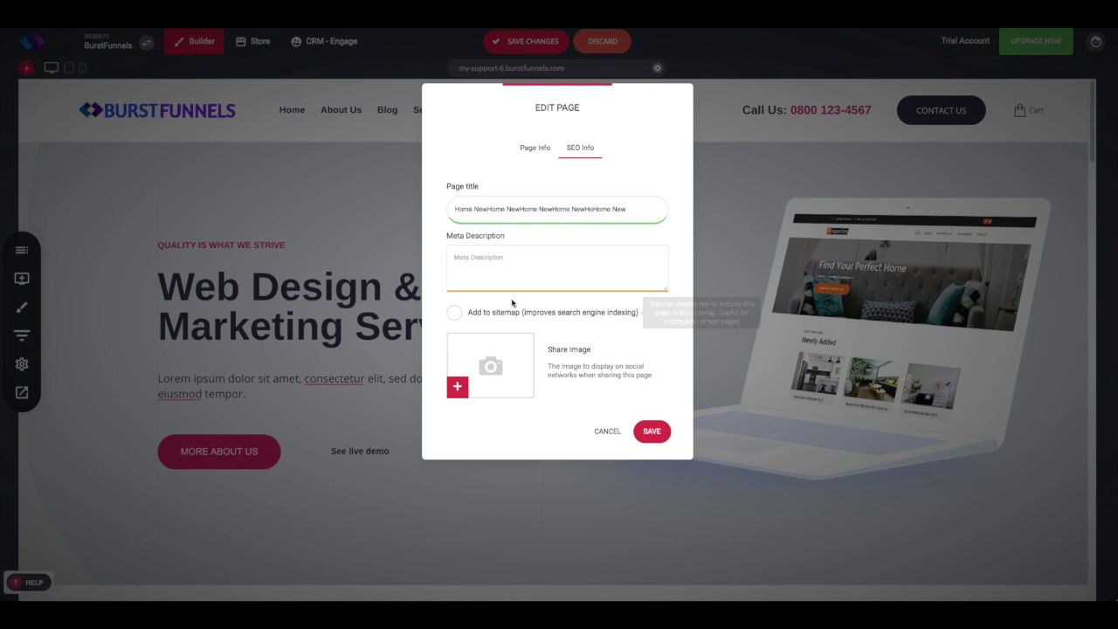
click(454, 313)
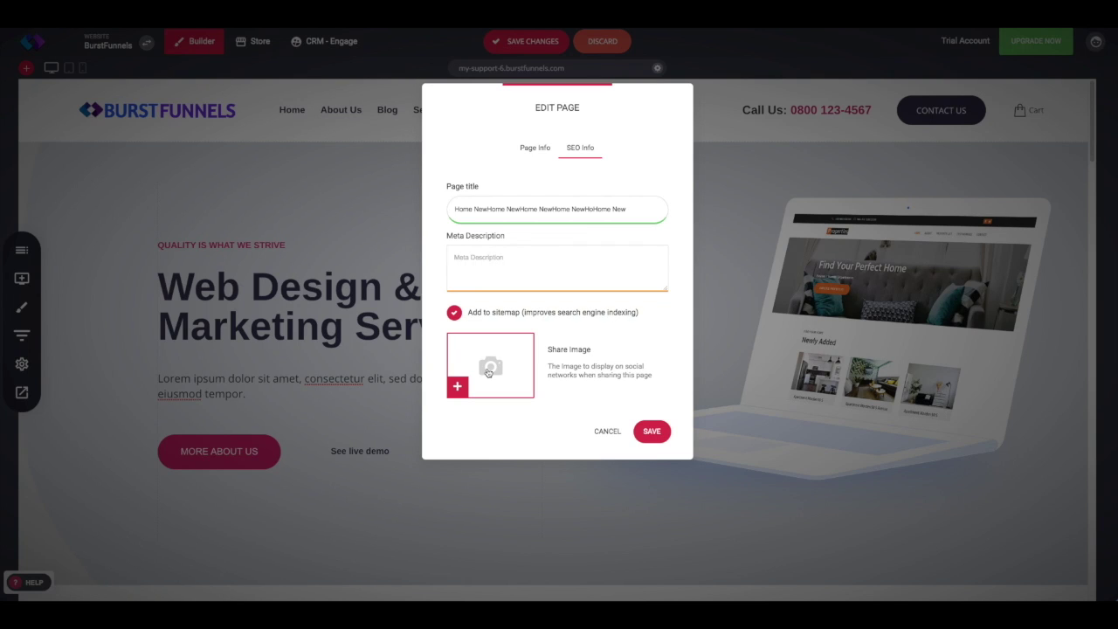
drag(506, 367, 614, 361)
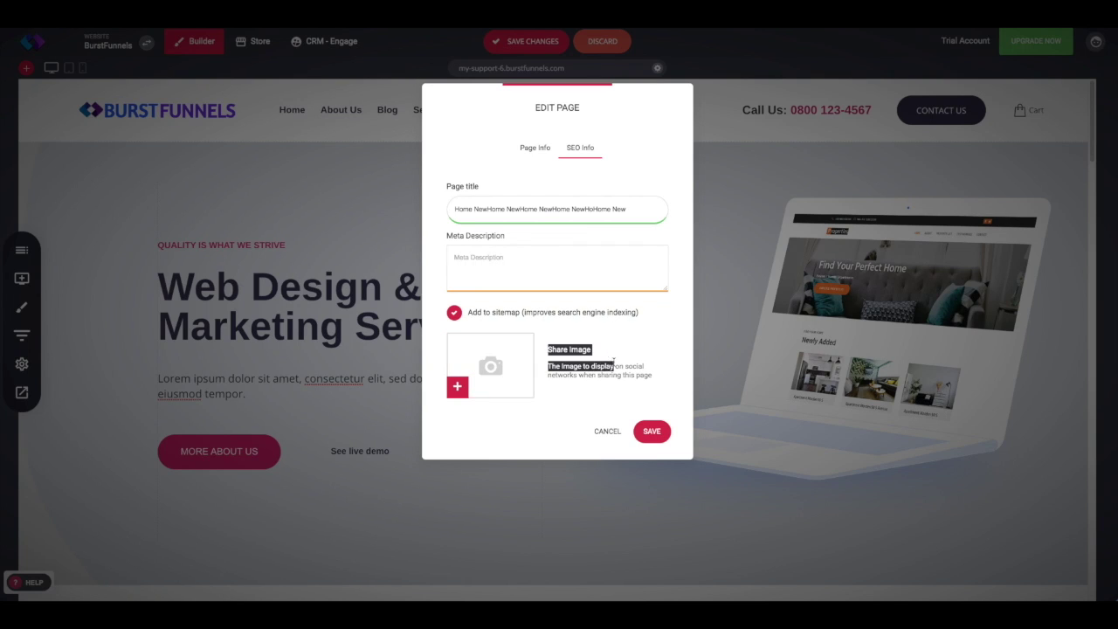
click(614, 362)
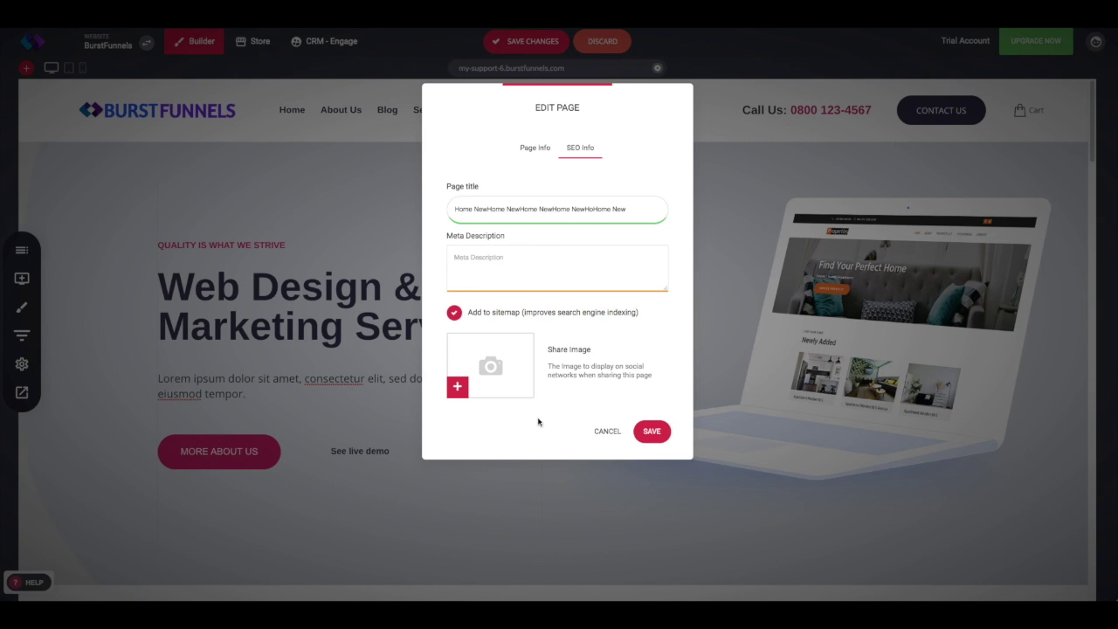
click(604, 431)
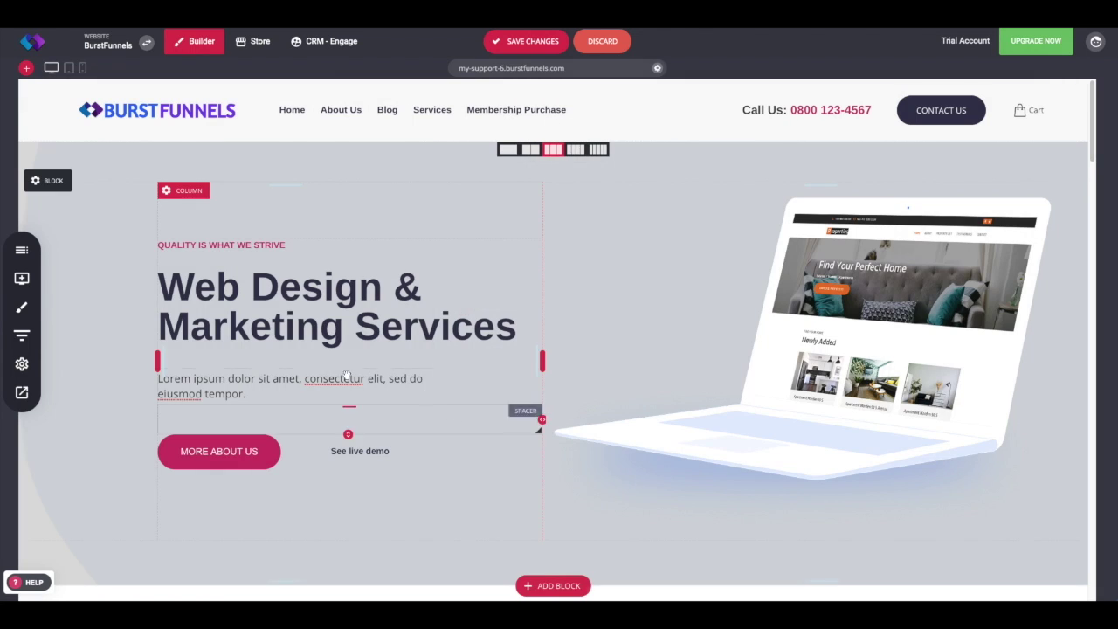
View the SEO info in the Home page's settings from the list of pages and close it without saving.
click(22, 335)
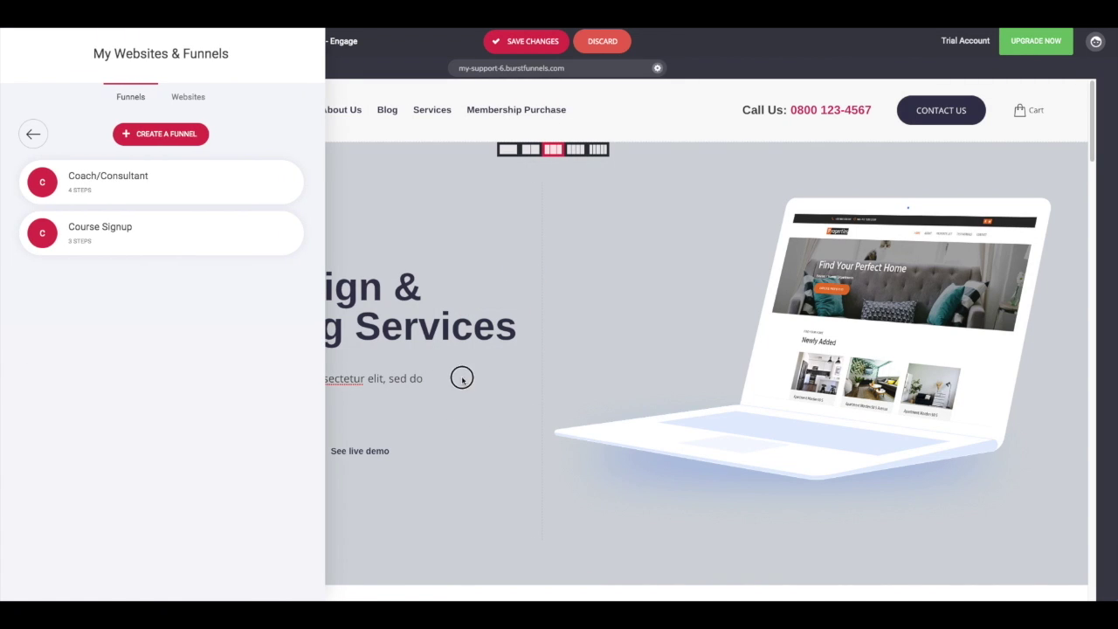
click(461, 377)
click(23, 249)
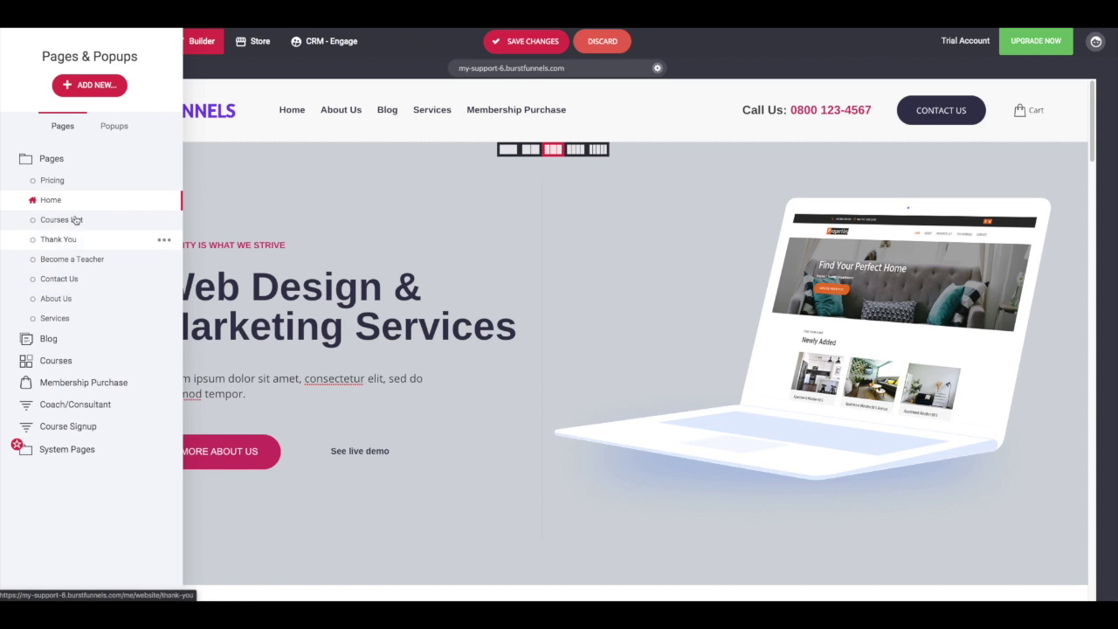
click(164, 200)
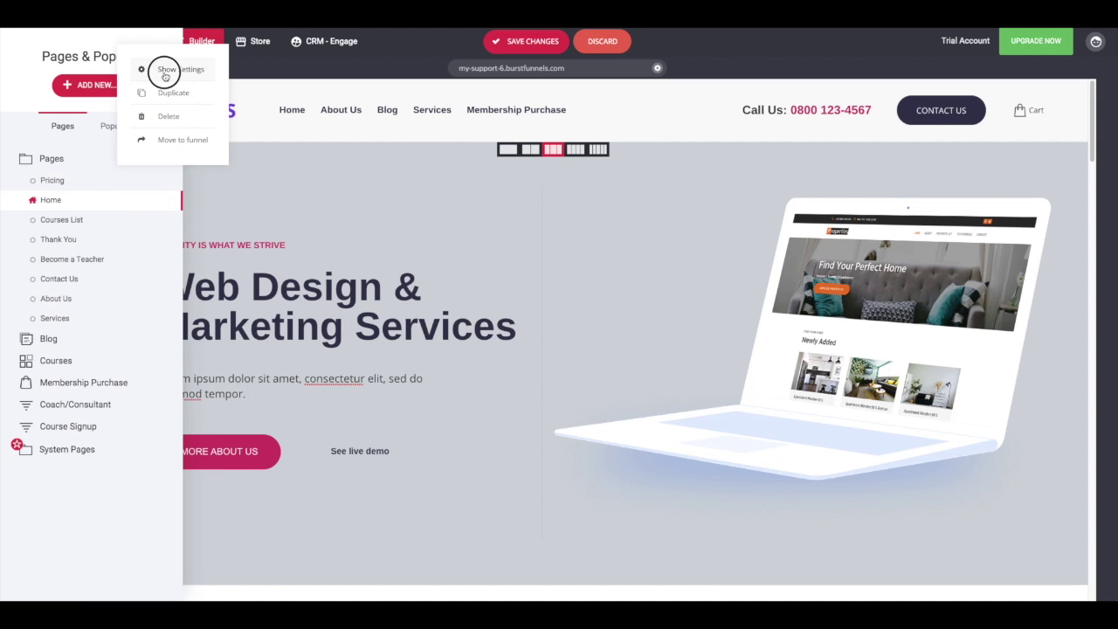
click(166, 74)
click(581, 149)
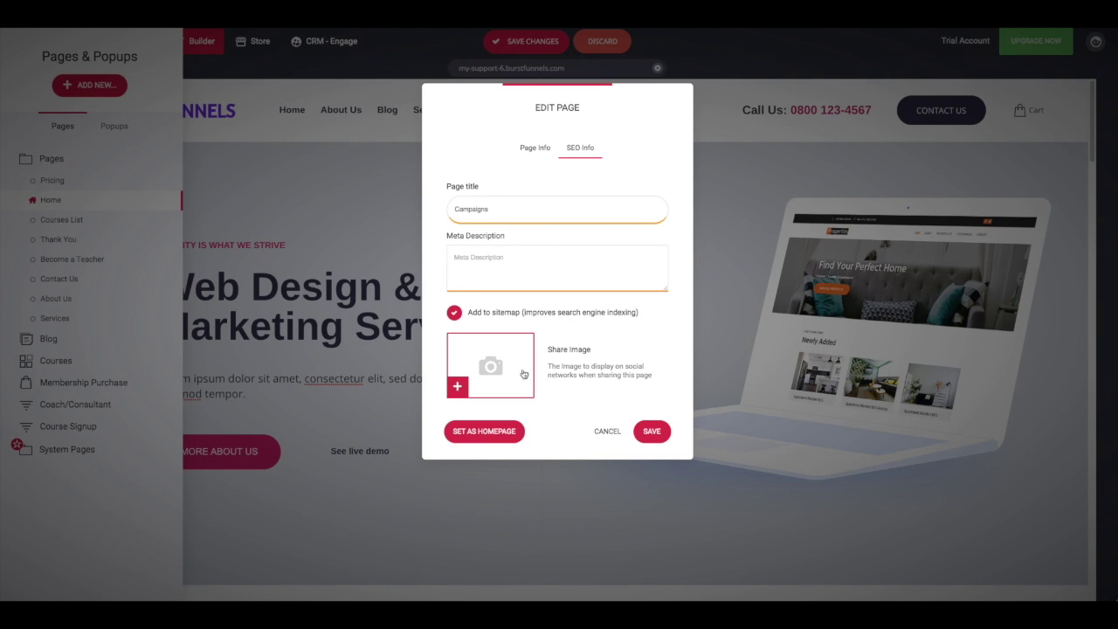
click(607, 430)
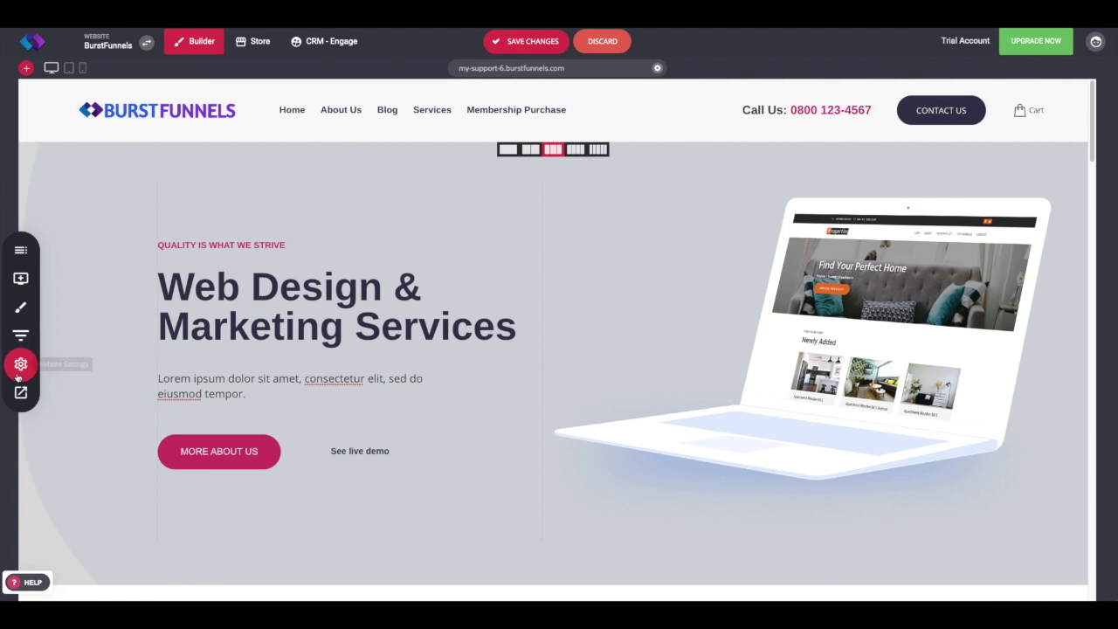
Examine the social sharing image option in the website's general settings and close the settings.
click(19, 370)
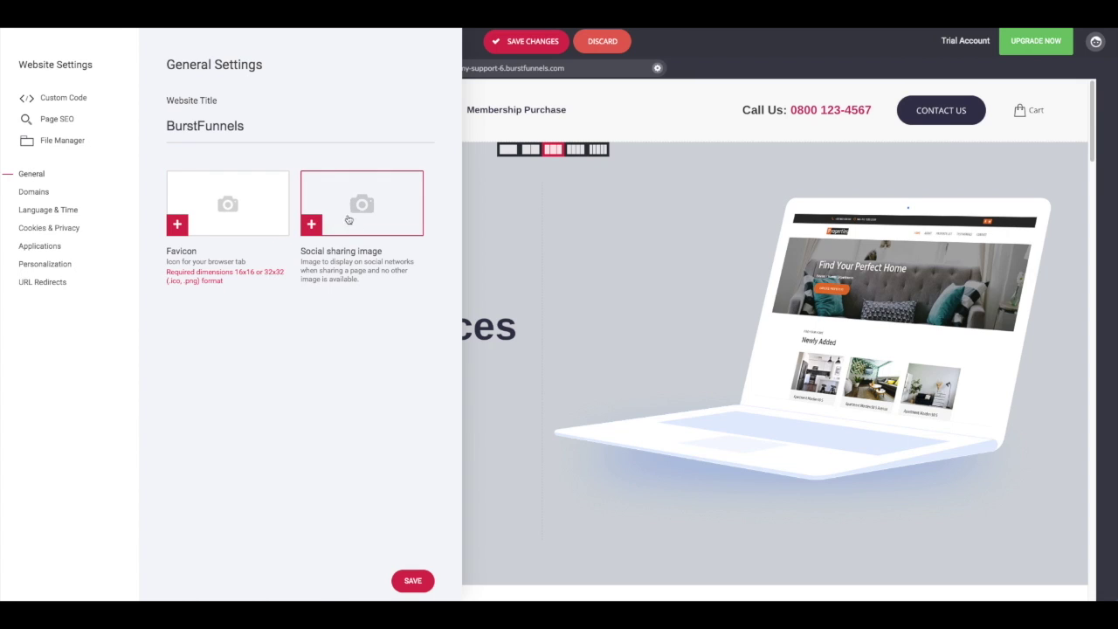
drag(361, 280, 303, 244)
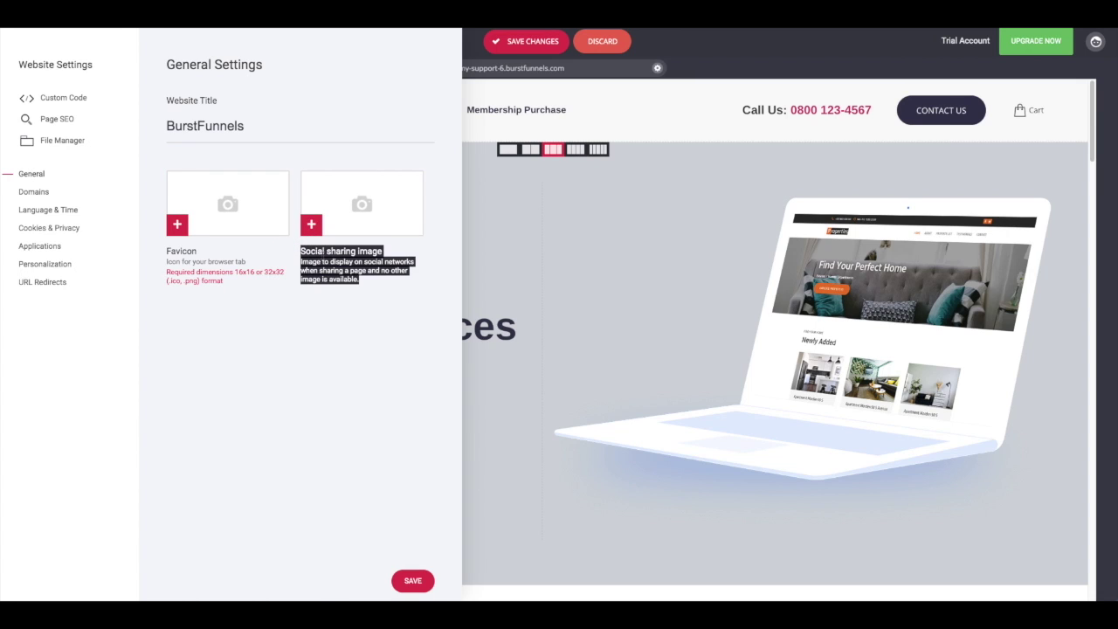
click(357, 282)
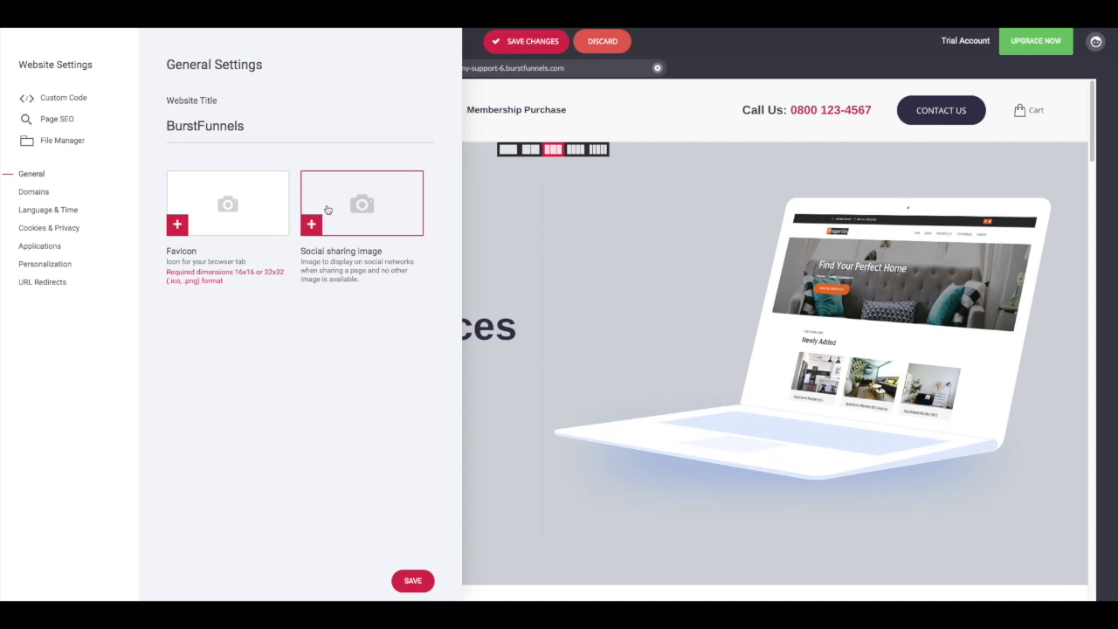
click(584, 347)
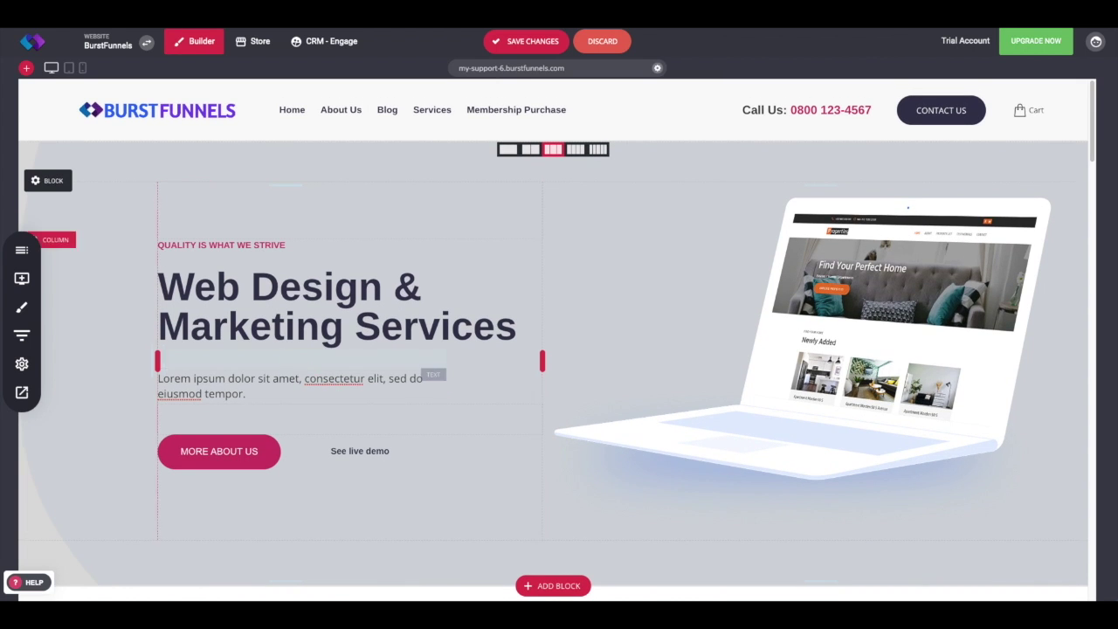
click(22, 335)
click(179, 101)
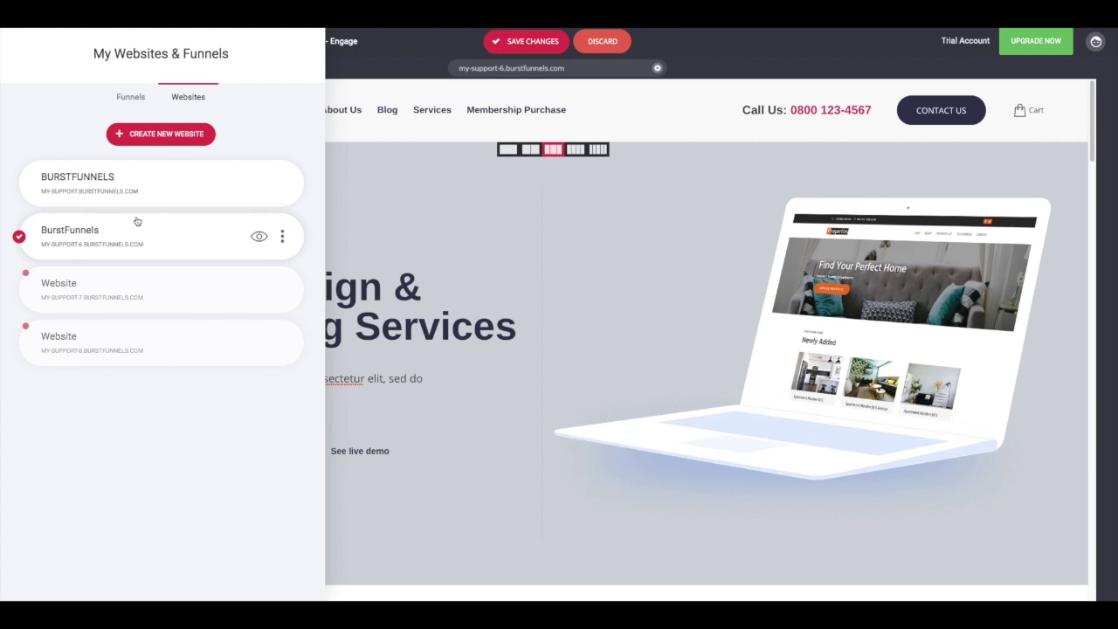
click(377, 241)
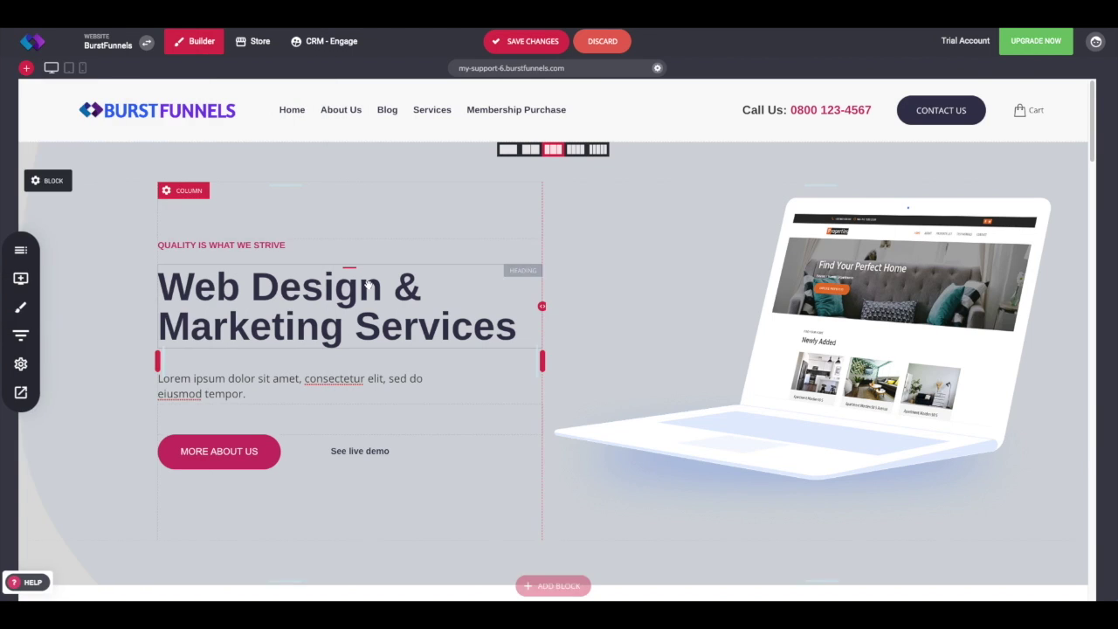
scroll(369, 289, down, 5)
scroll(369, 288, up, 5)
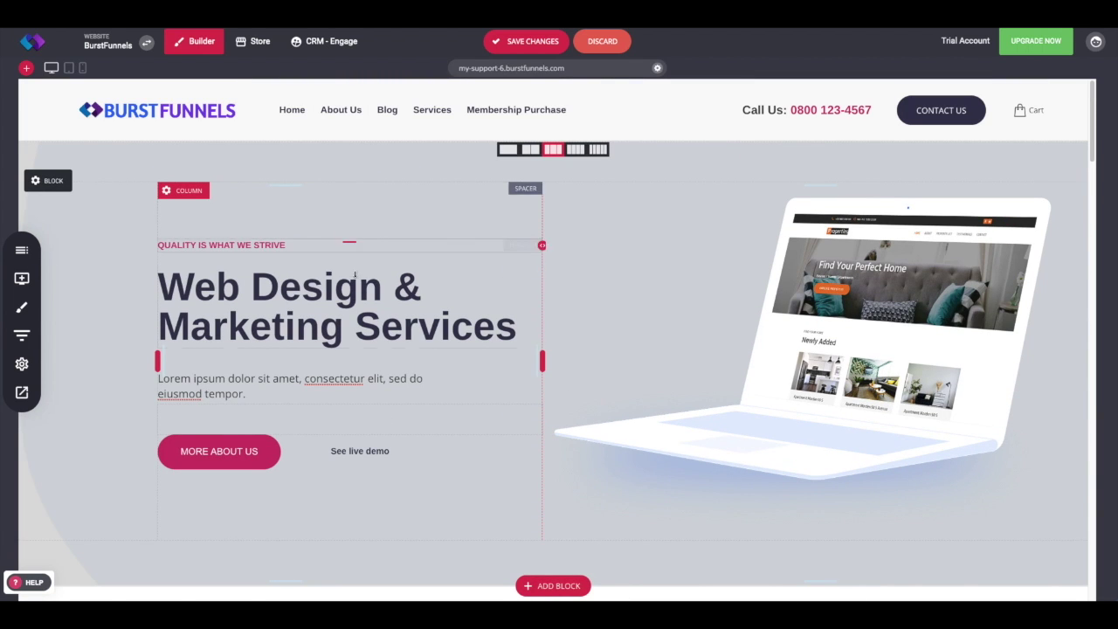
click(22, 278)
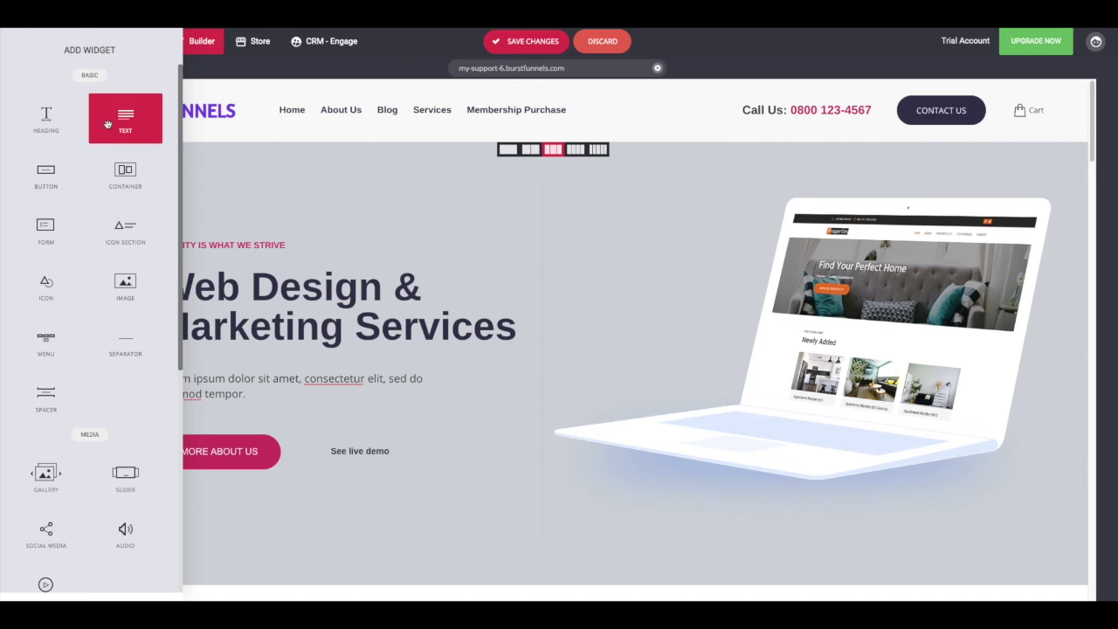
click(338, 269)
Select the main heading "Web Design & Marketing Services" and view its header style options without applying one.
double_click(357, 314)
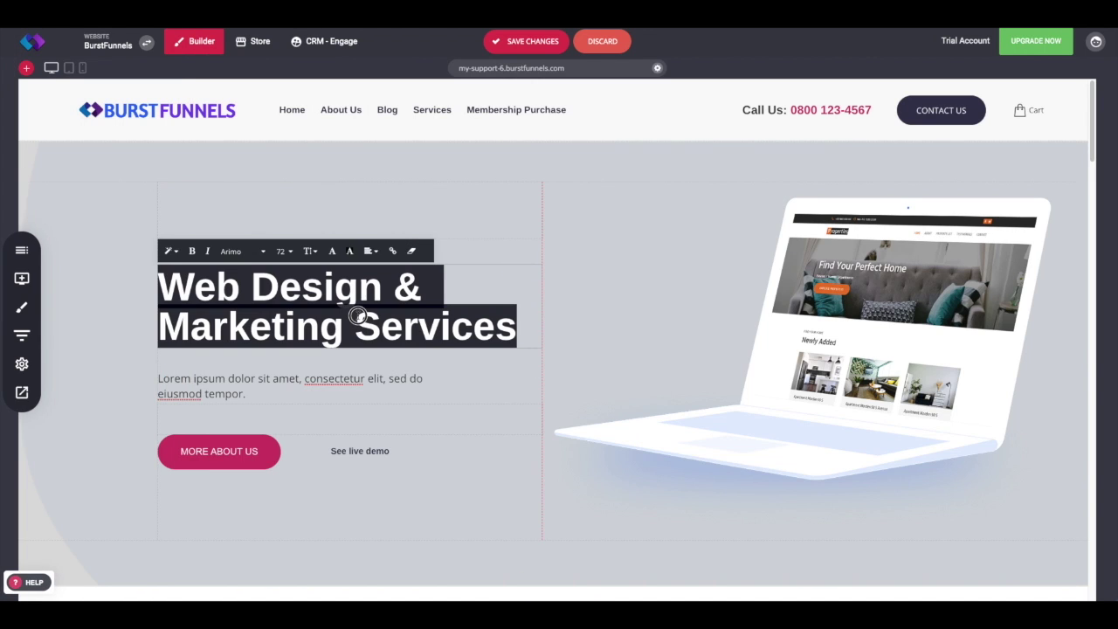
click(172, 251)
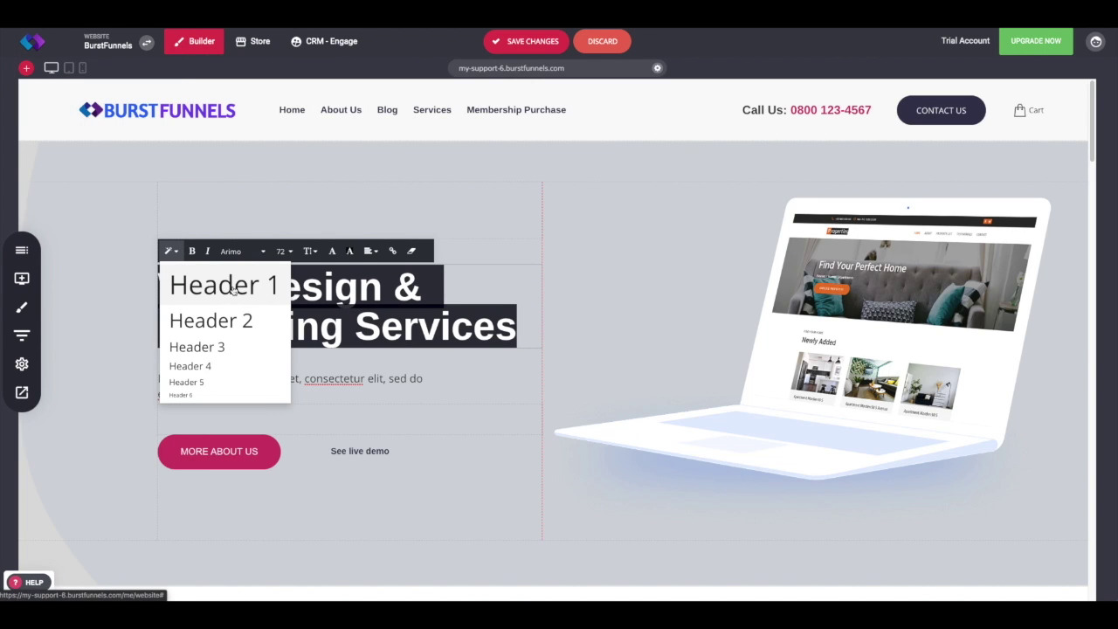
click(386, 315)
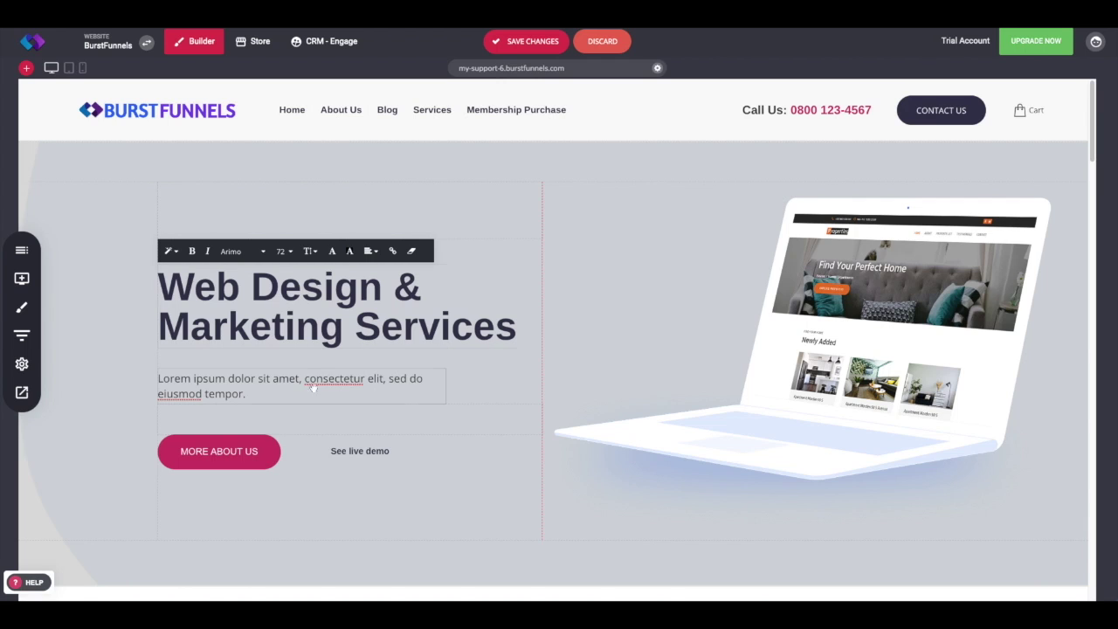
scroll(320, 389, down, 1)
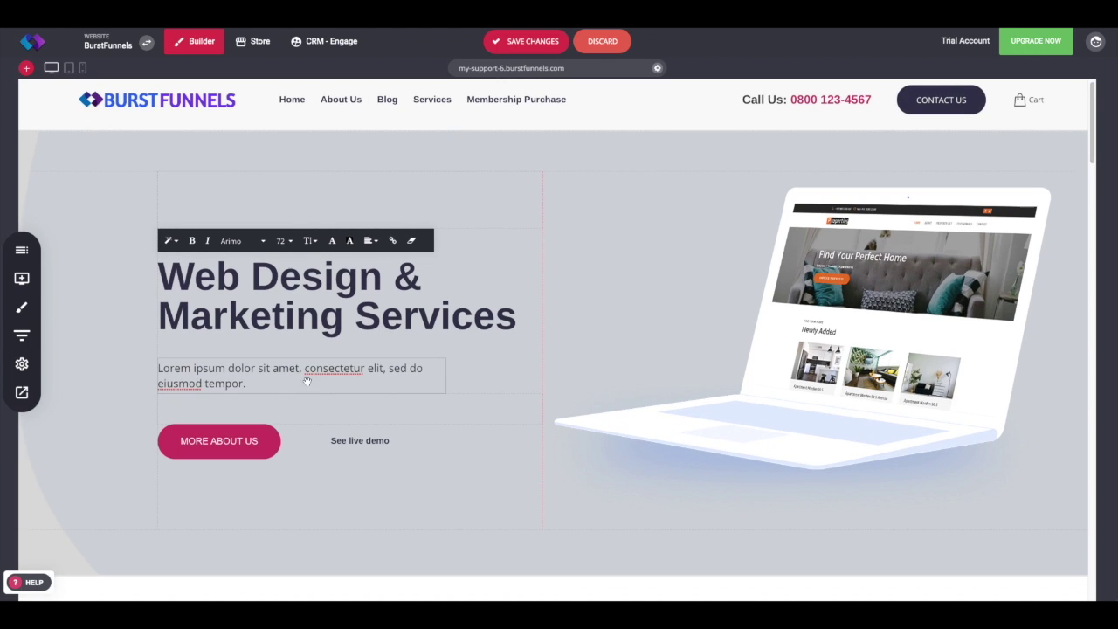
Select the main heading again, deselect it, and look over the section headings down to the recent projects section.
triple_click(238, 319)
scroll(261, 347, down, 4)
scroll(234, 310, up, 3)
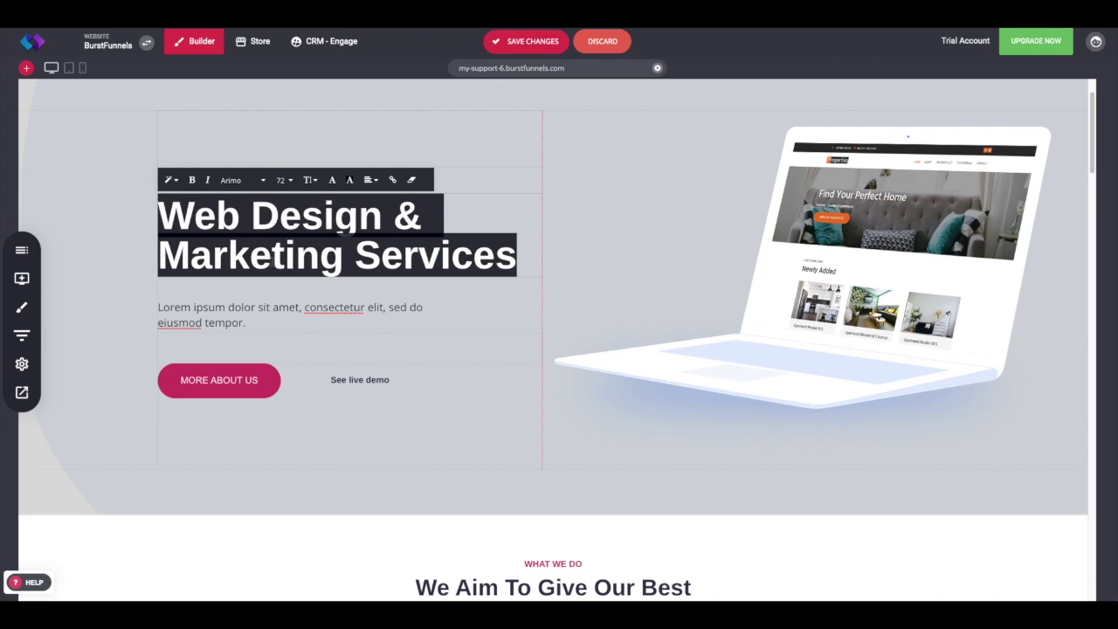
click(759, 167)
scroll(568, 226, down, 1)
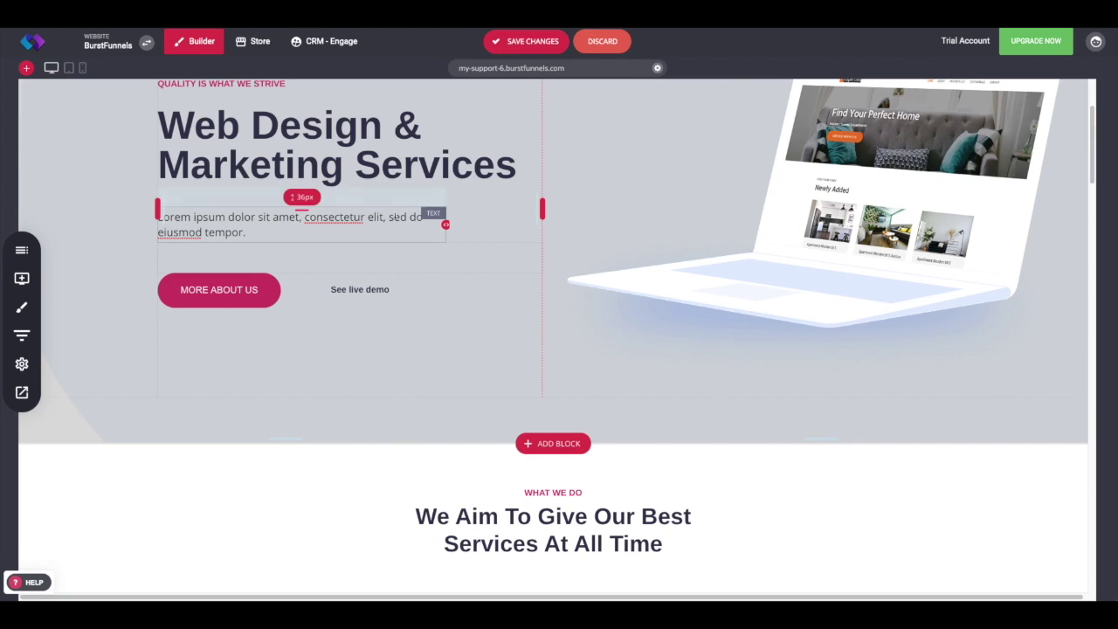
scroll(407, 219, down, 8)
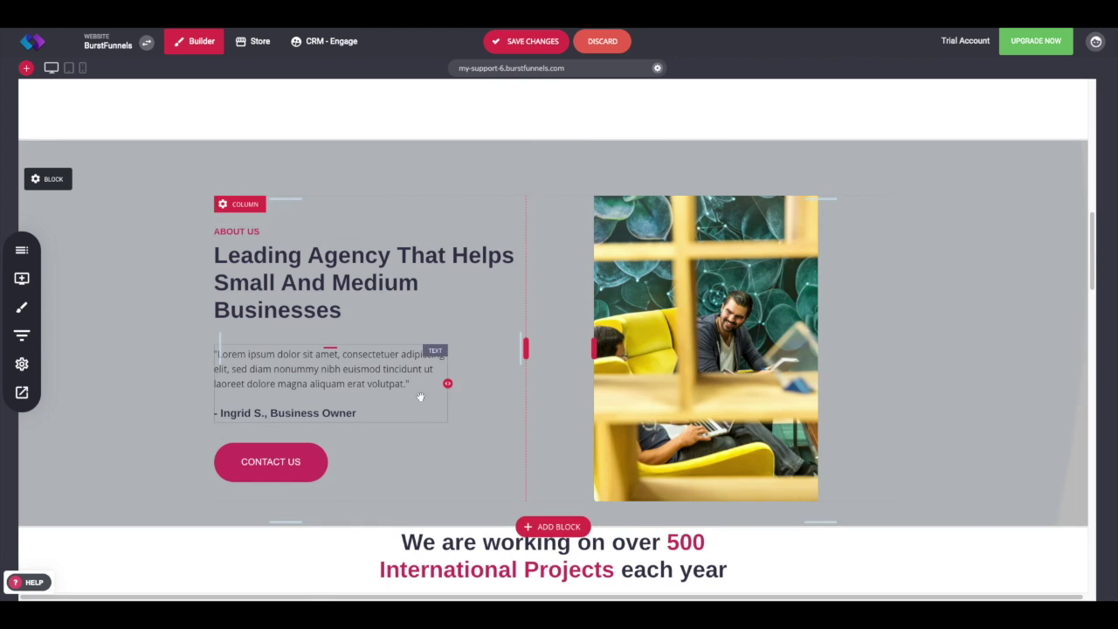
scroll(420, 397, down, 4)
scroll(472, 348, down, 3)
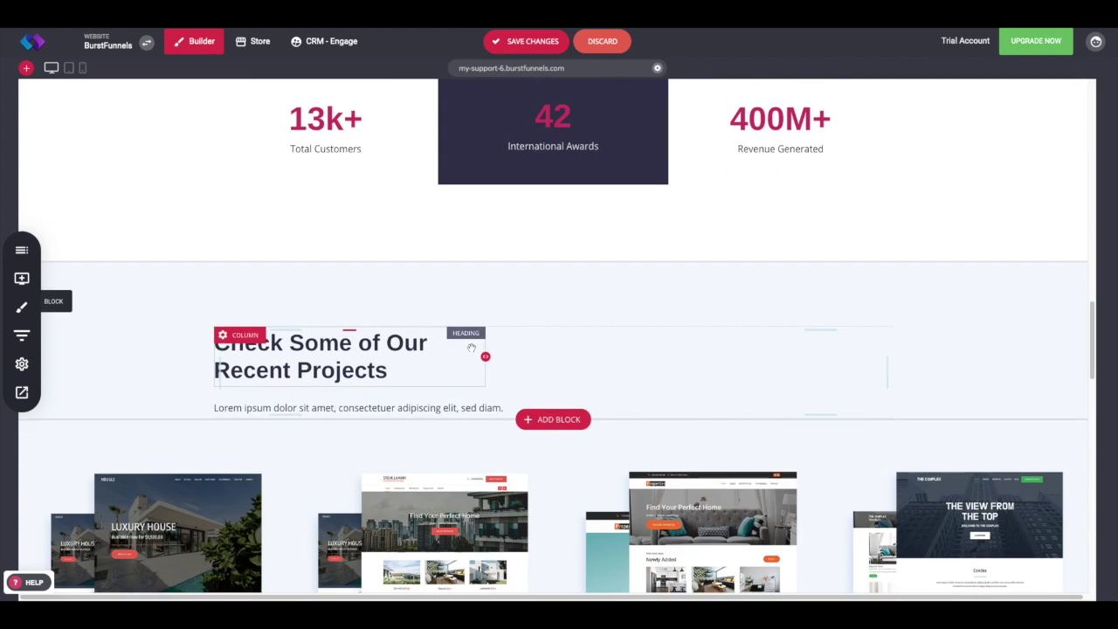
scroll(472, 347, up, 10)
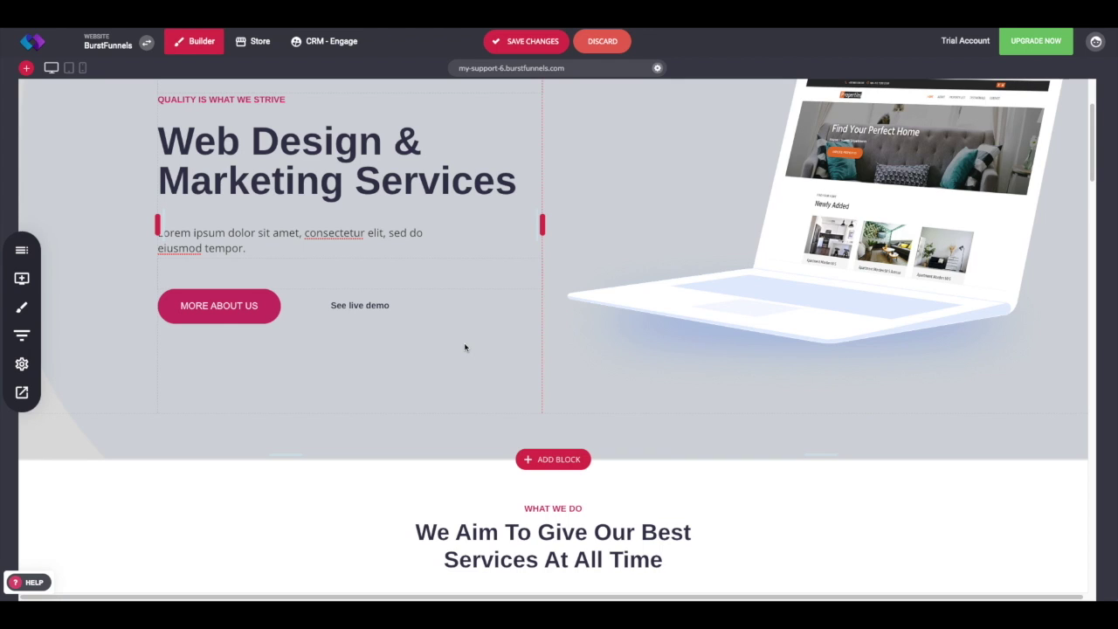
scroll(526, 400, up, 2)
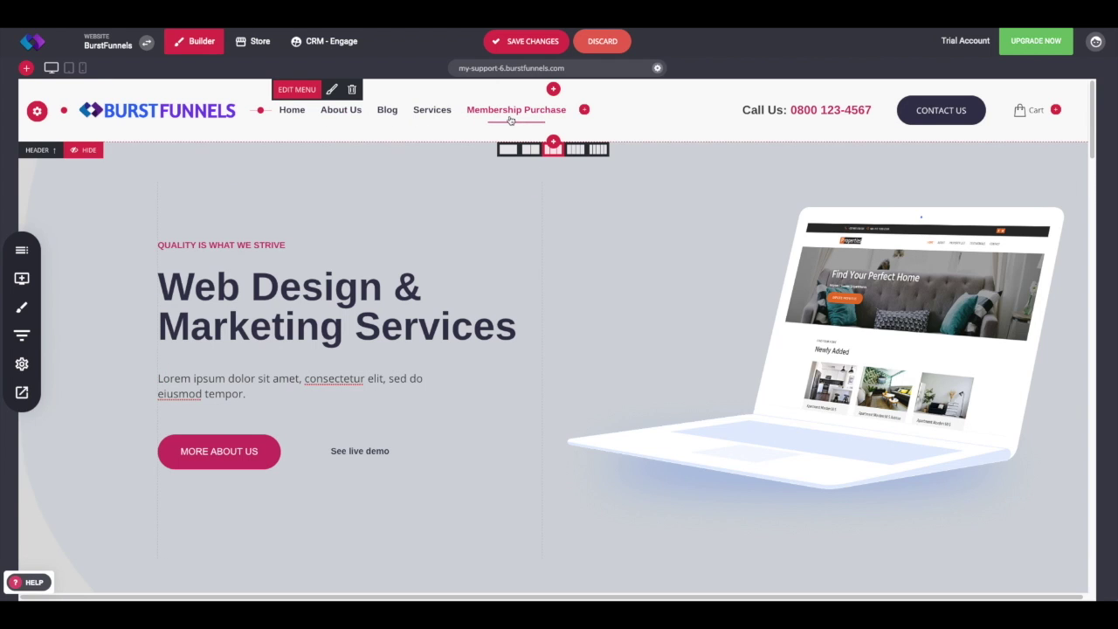
Select the "Leading Agency That Helps Small And Medium Businesses" heading and view its header style options without applying one.
scroll(547, 268, down, 6)
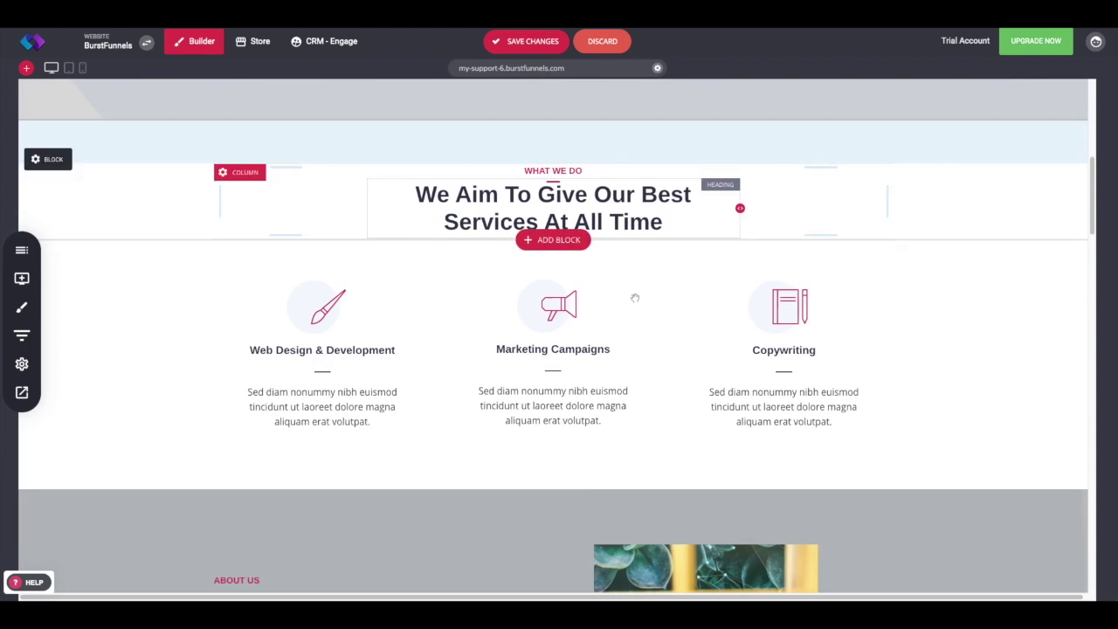
scroll(525, 419, down, 3)
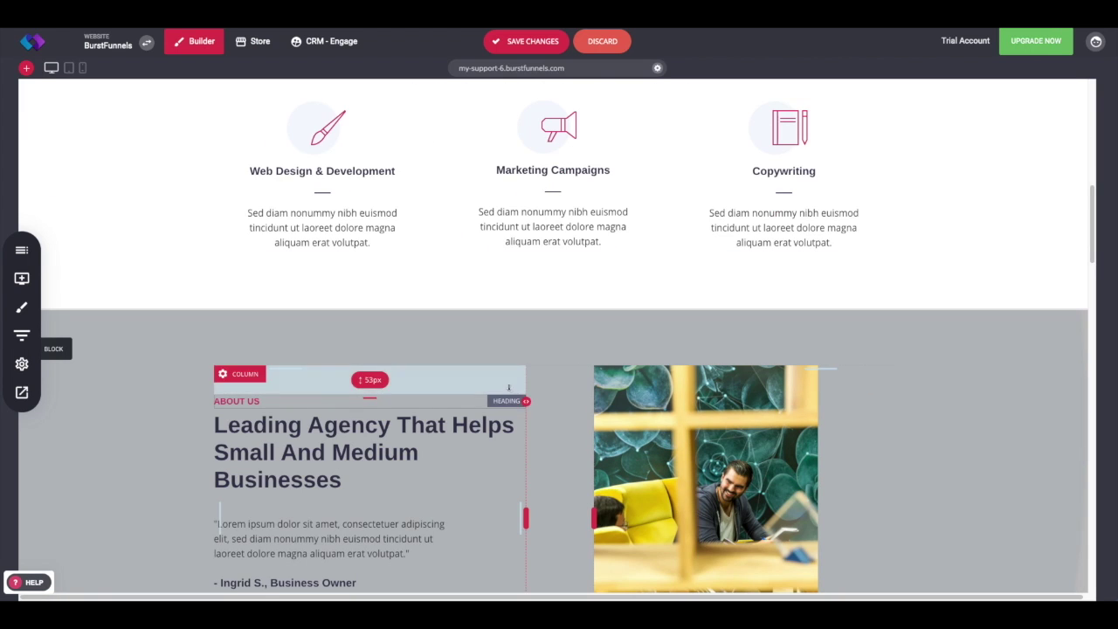
scroll(301, 436, down, 1)
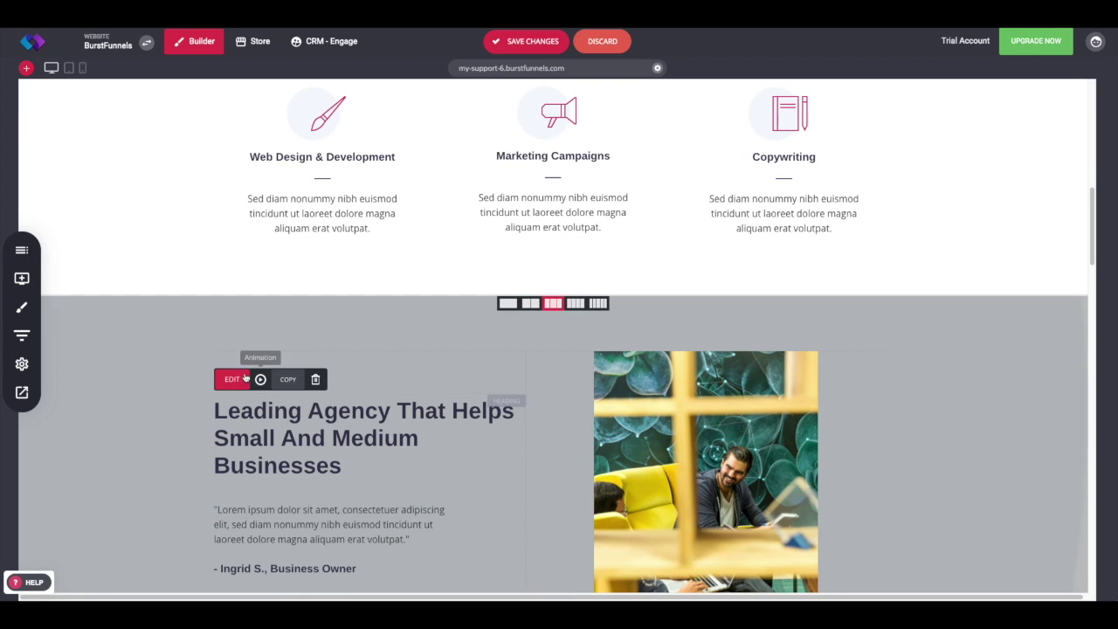
scroll(347, 435, down, 1)
double_click(322, 356)
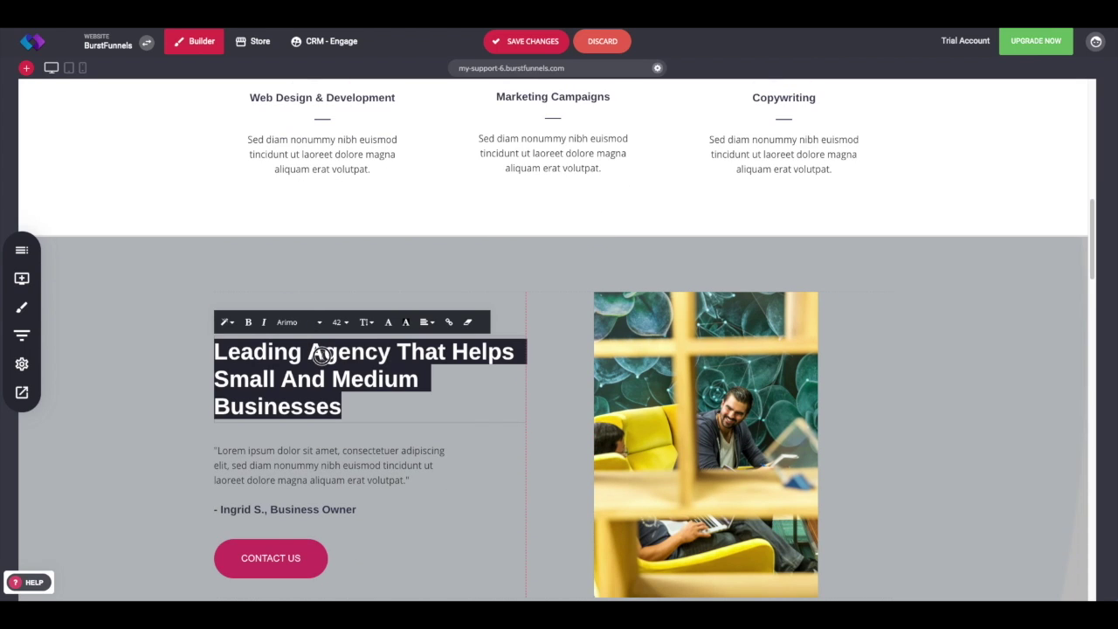
click(225, 322)
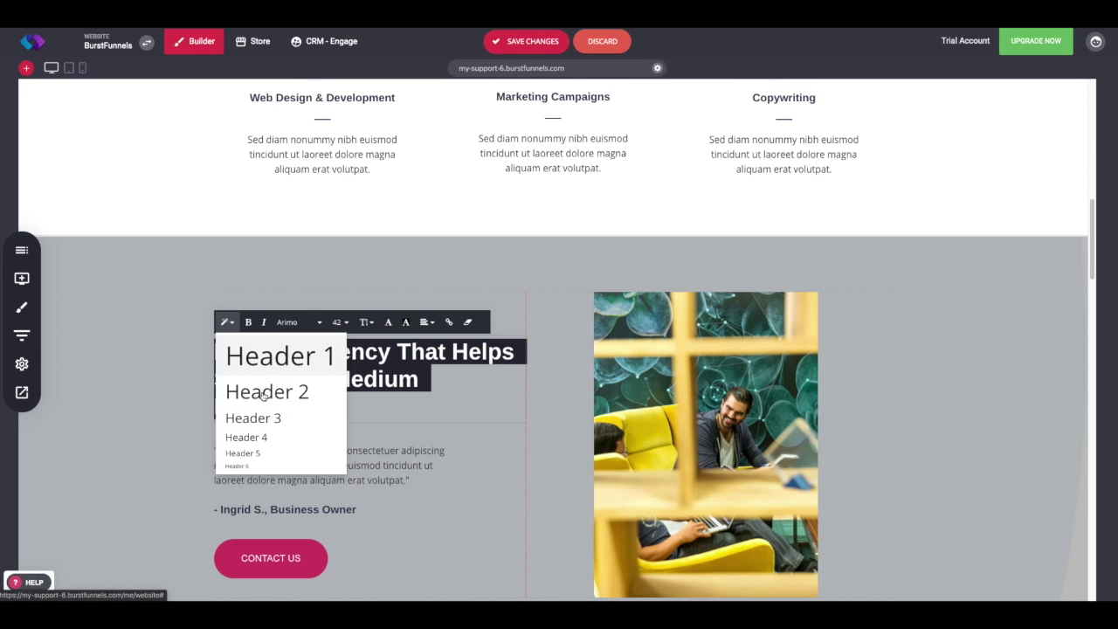
click(451, 495)
Examine the heading structure across the whole page, from the international projects section and main heading to the footer.
scroll(450, 495, down, 5)
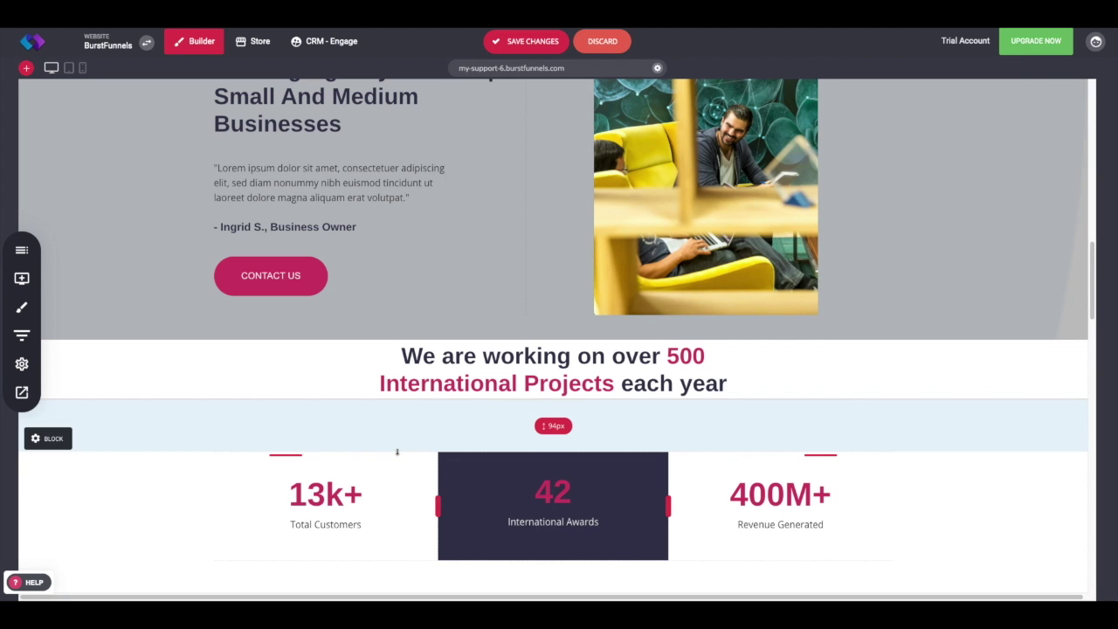
scroll(398, 452, up, 5)
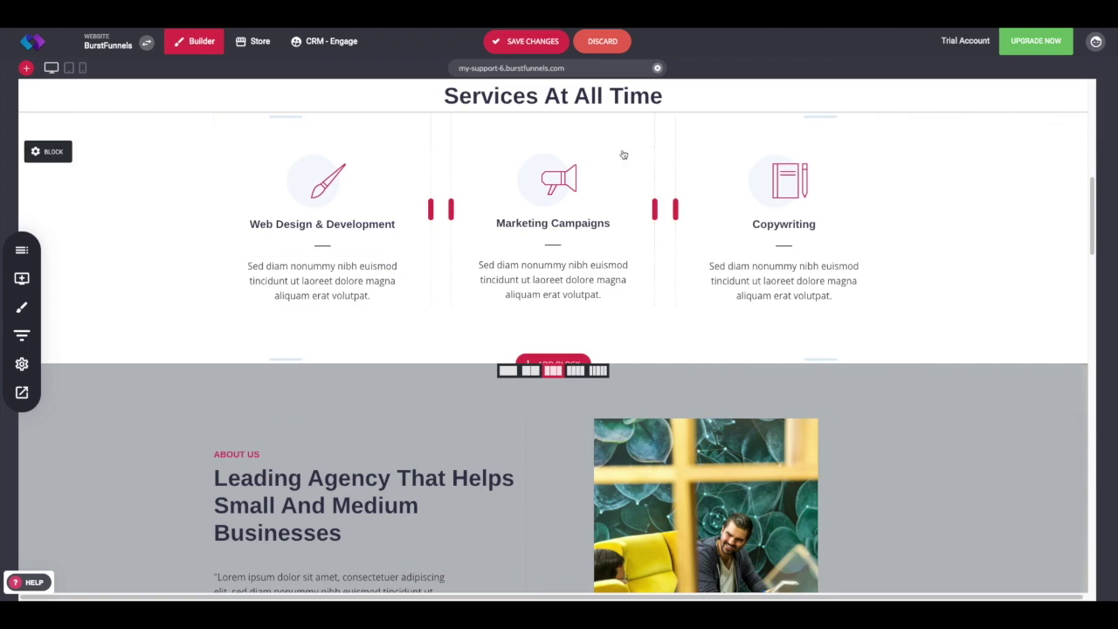
scroll(691, 313, up, 6)
scroll(691, 317, up, 1)
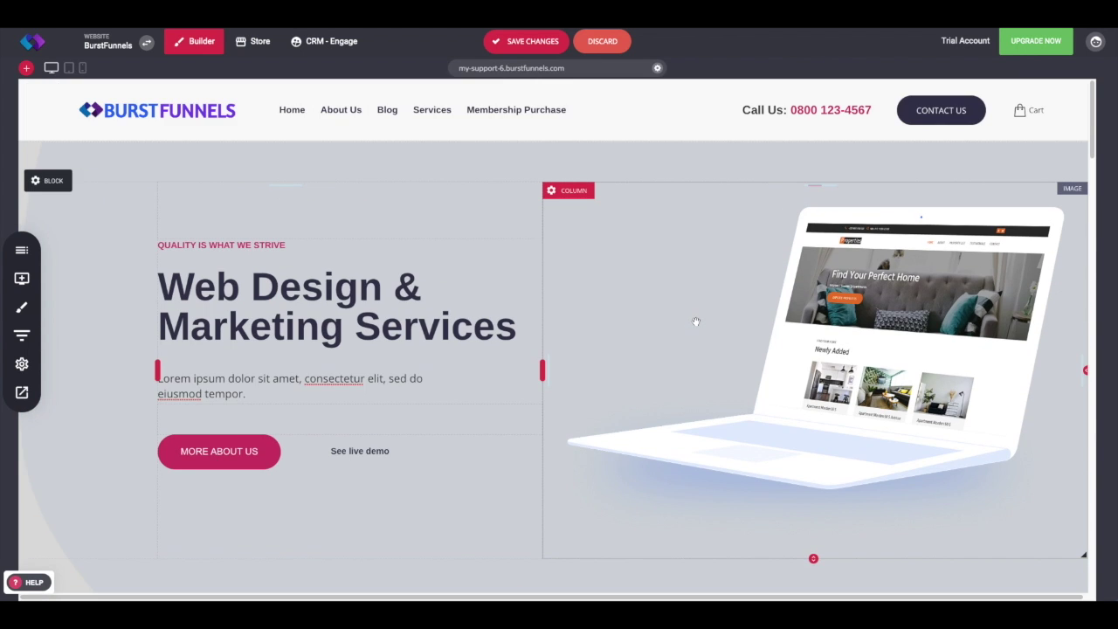
scroll(694, 320, down, 3)
scroll(694, 326, down, 5)
scroll(695, 328, down, 7)
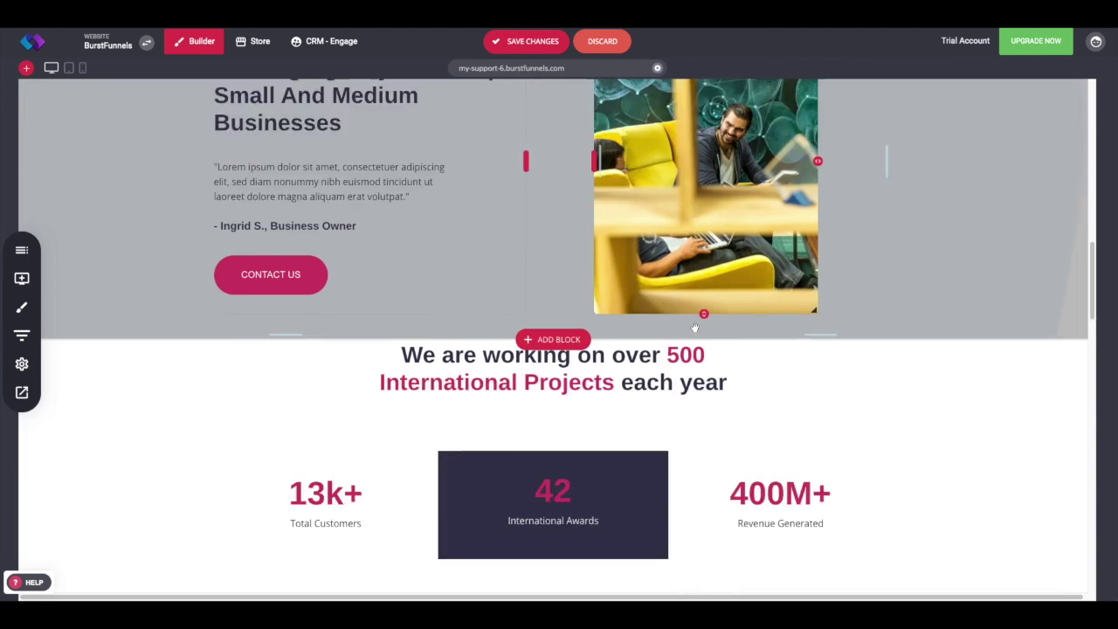
scroll(623, 306, down, 15)
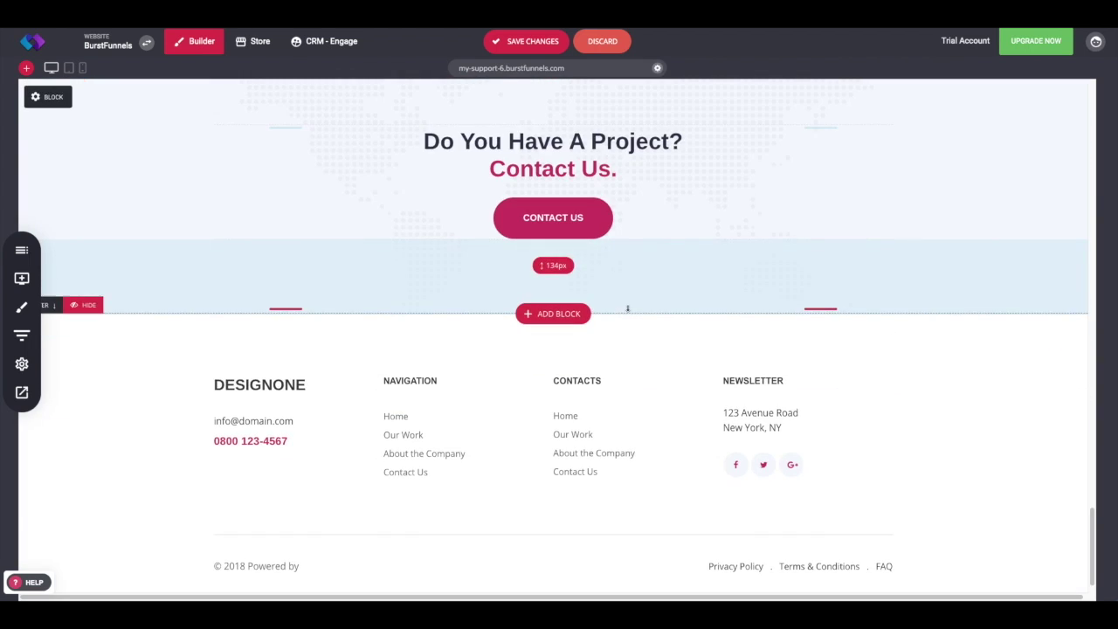
Compare the headings of the About Us and What We Do sections with the main heading.
scroll(620, 308, up, 20)
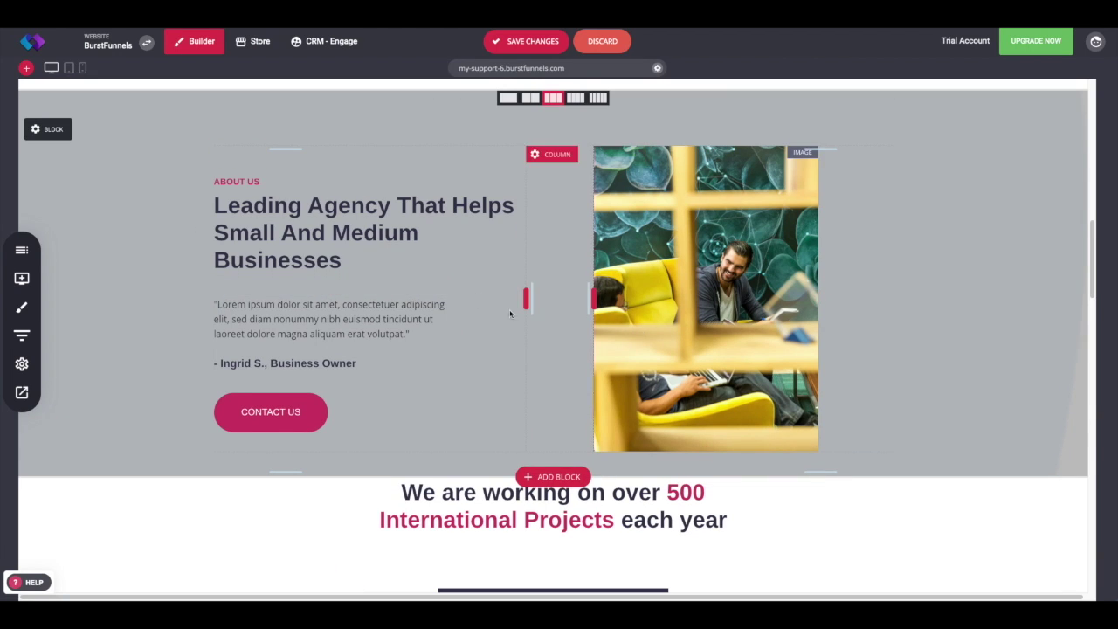
scroll(510, 309, up, 1)
scroll(502, 367, up, 2)
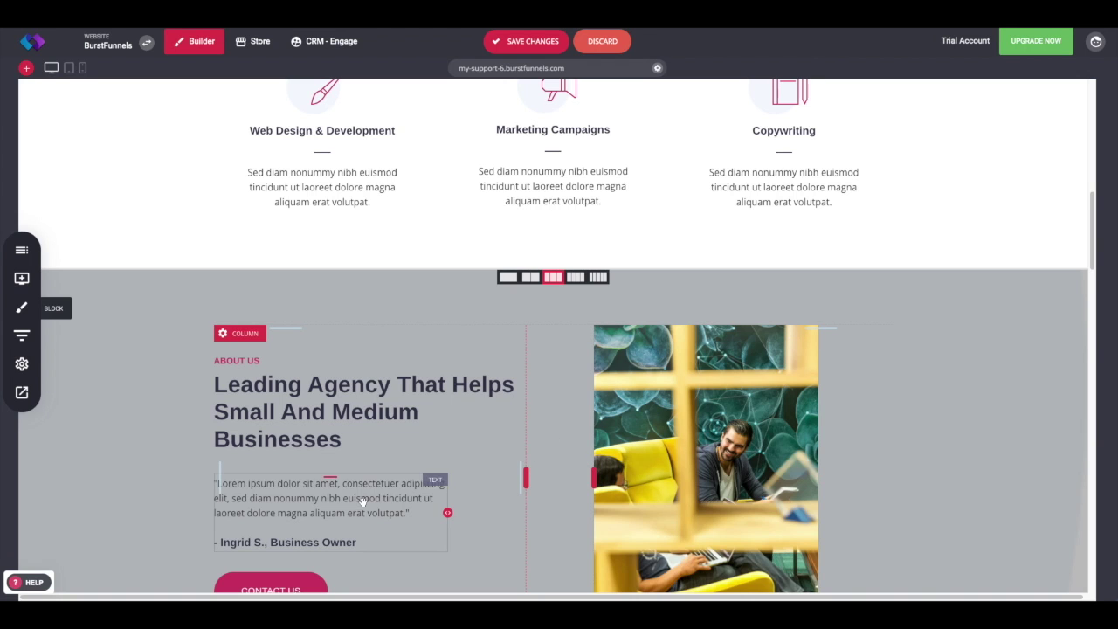
scroll(395, 392, up, 1)
scroll(395, 391, up, 3)
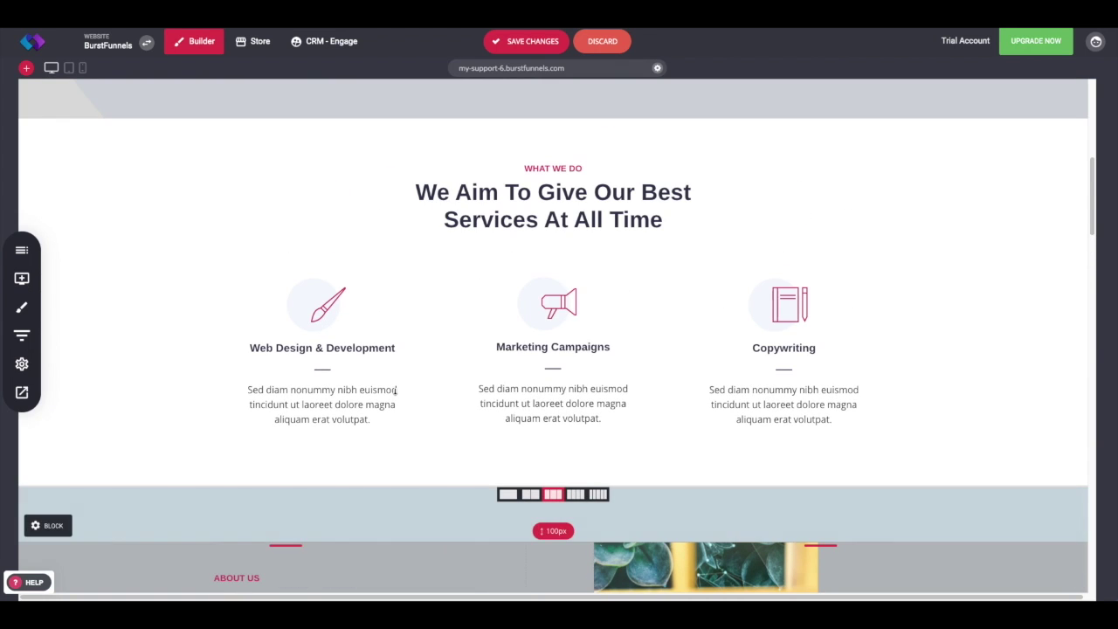
scroll(384, 395, up, 1)
scroll(384, 395, up, 2)
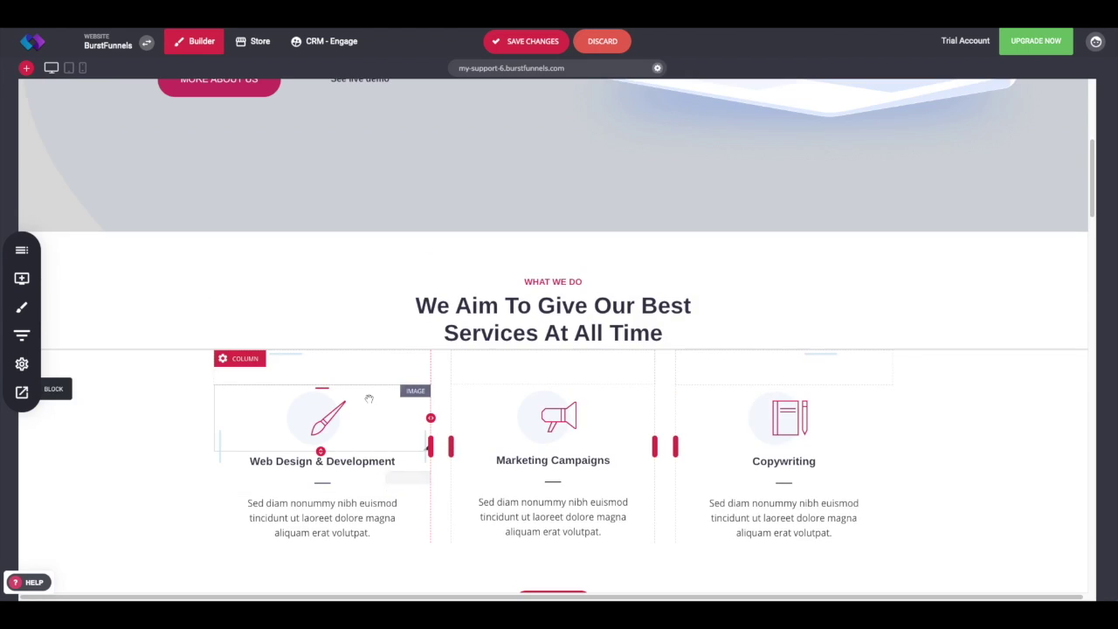
scroll(367, 397, down, 5)
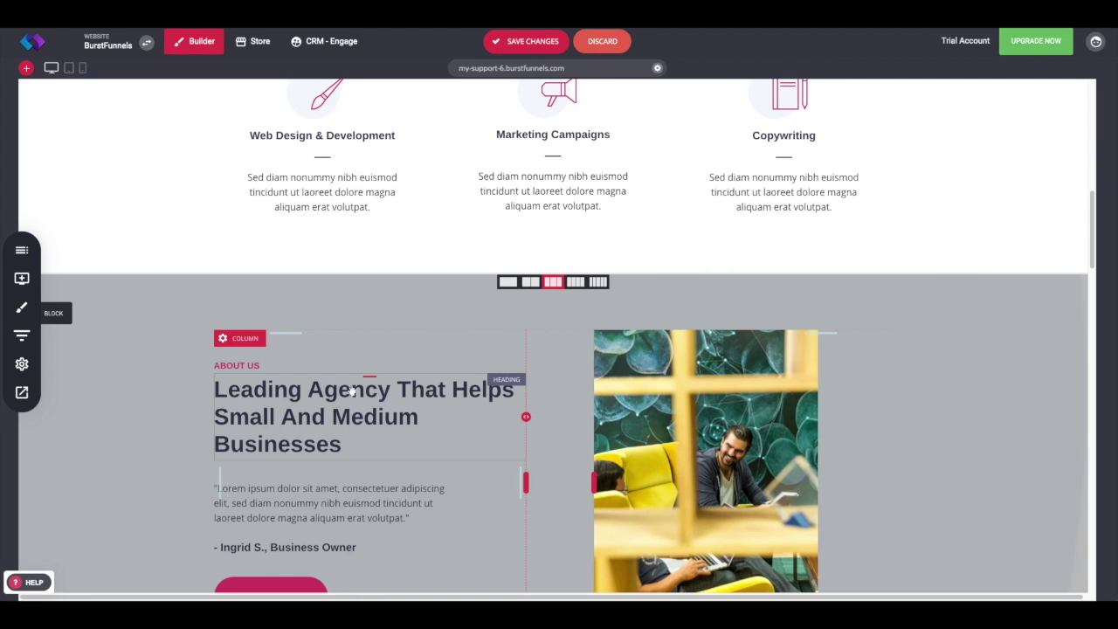
scroll(323, 400, up, 10)
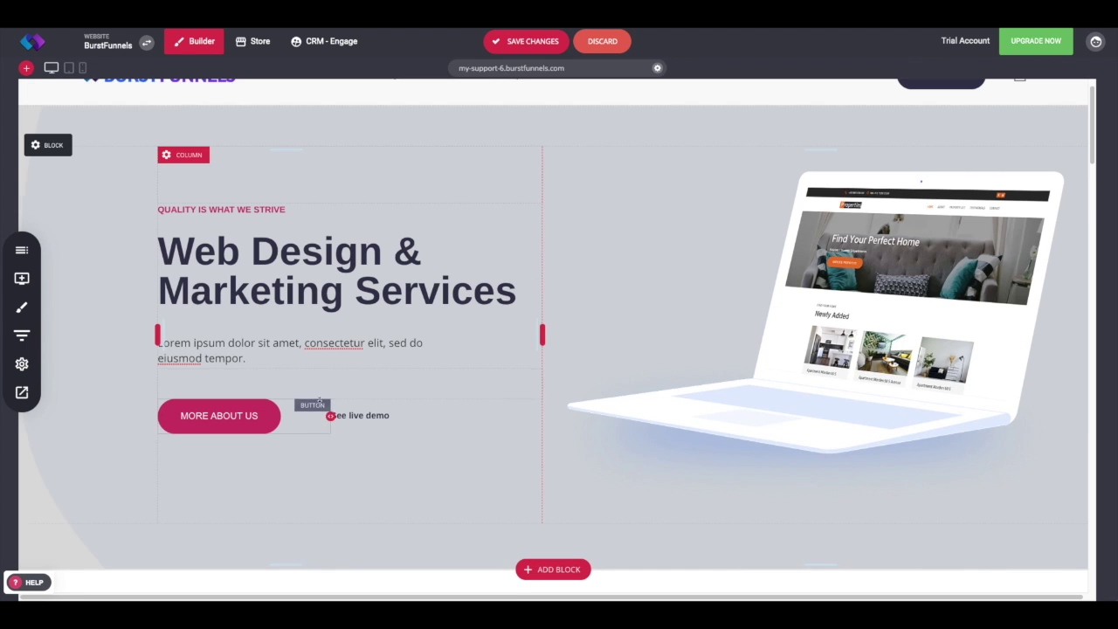
scroll(208, 292, up, 1)
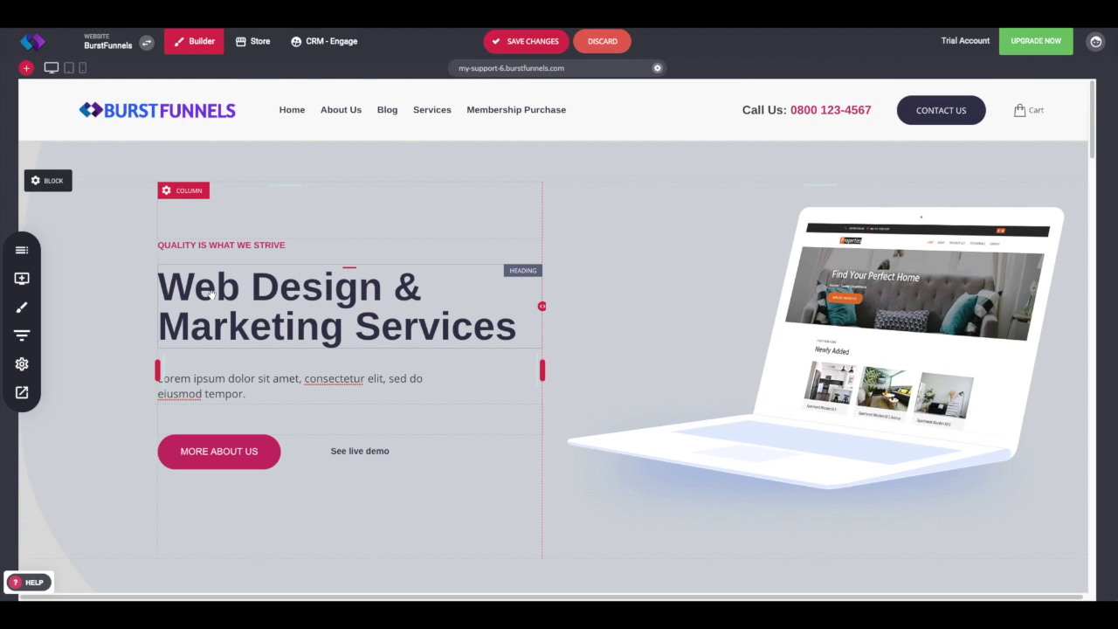
Open the settings of the hero section's laptop image and check its image description field for alt text without entering any.
scroll(320, 388, down, 1)
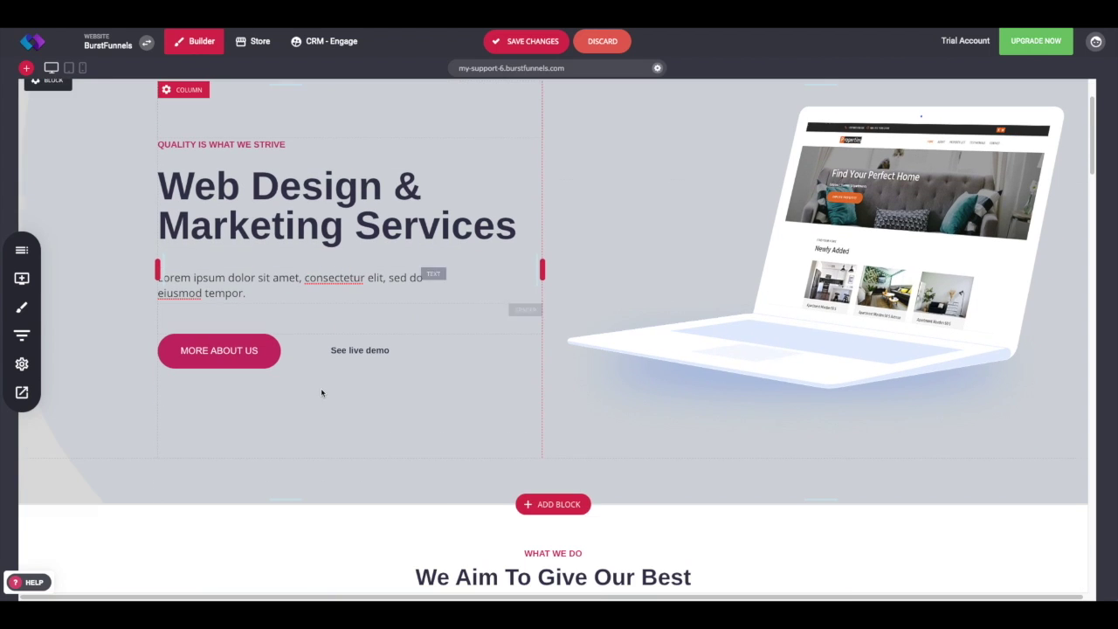
scroll(443, 451, down, 1)
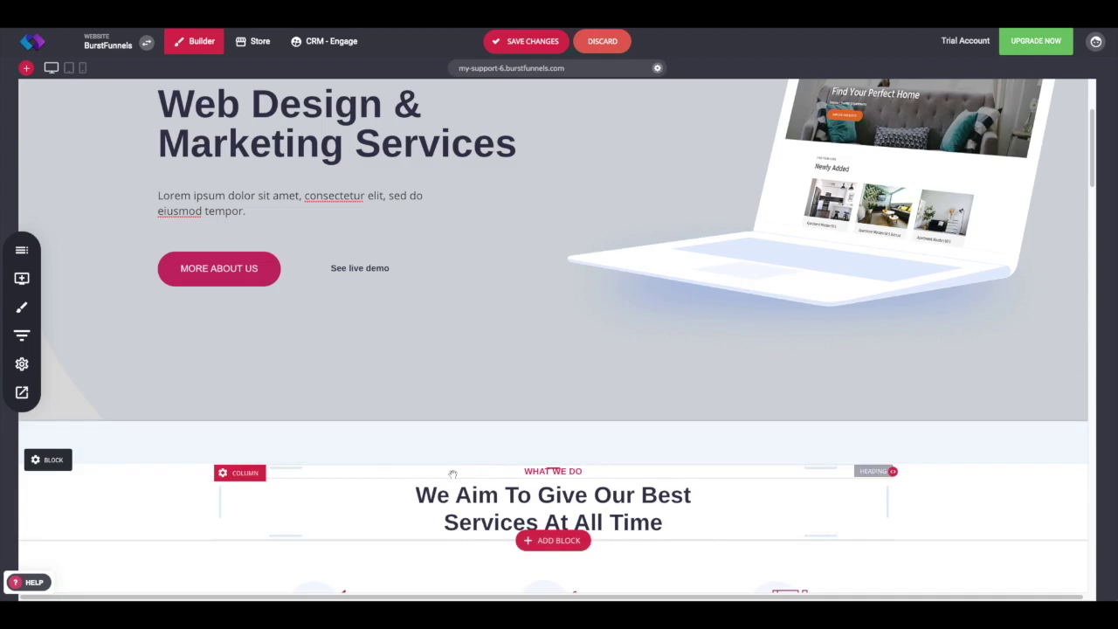
scroll(453, 478, up, 2)
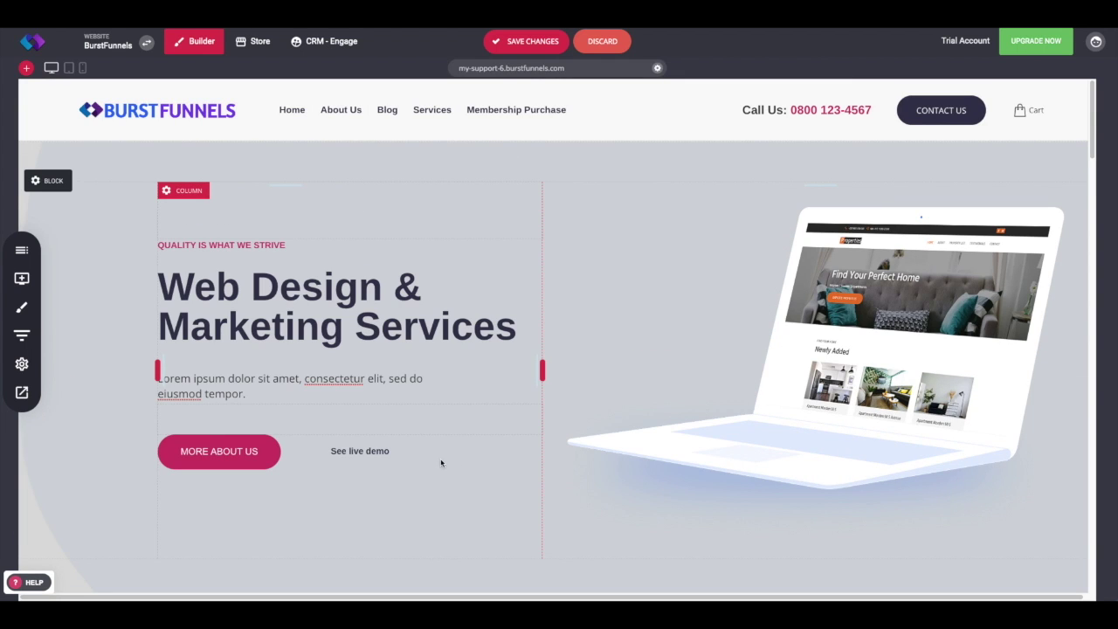
scroll(350, 452, down, 2)
scroll(406, 439, up, 2)
mouse_move(594, 188)
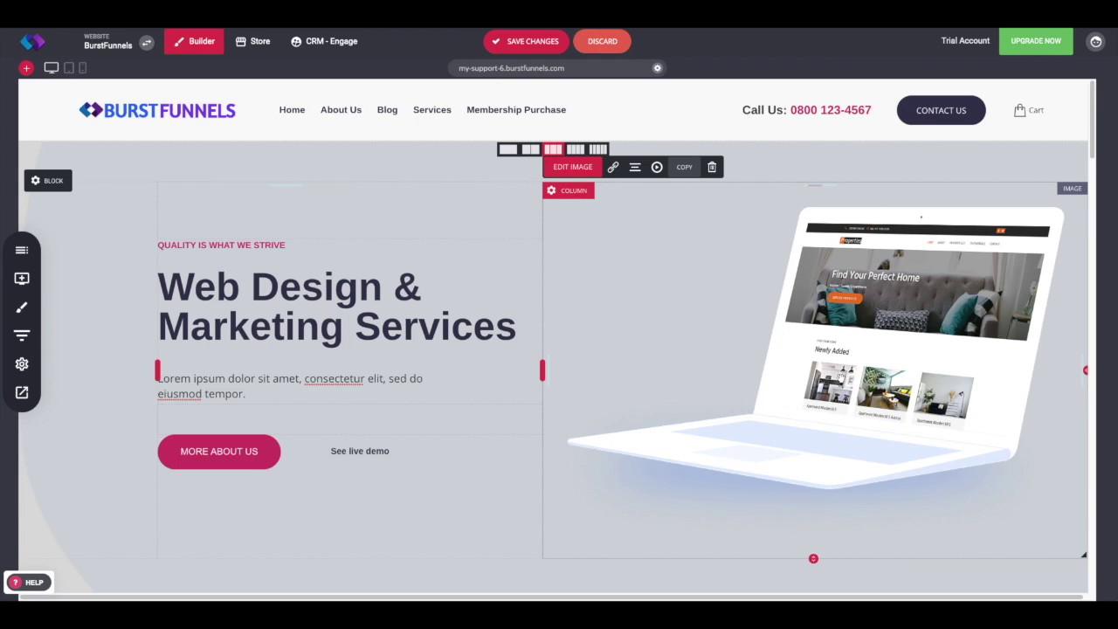
click(598, 168)
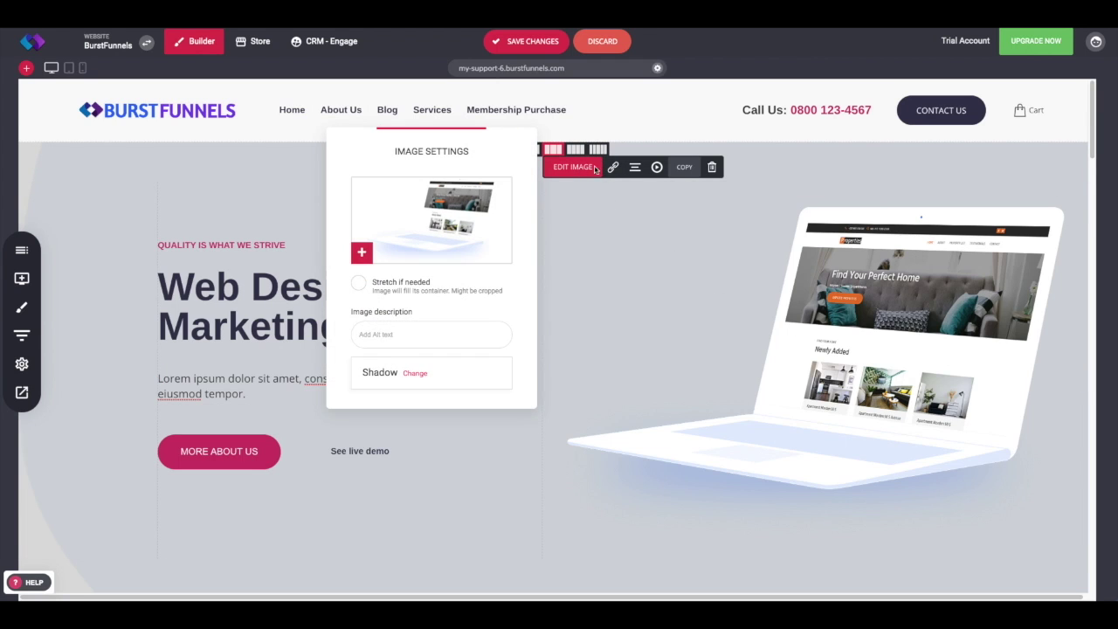
click(421, 341)
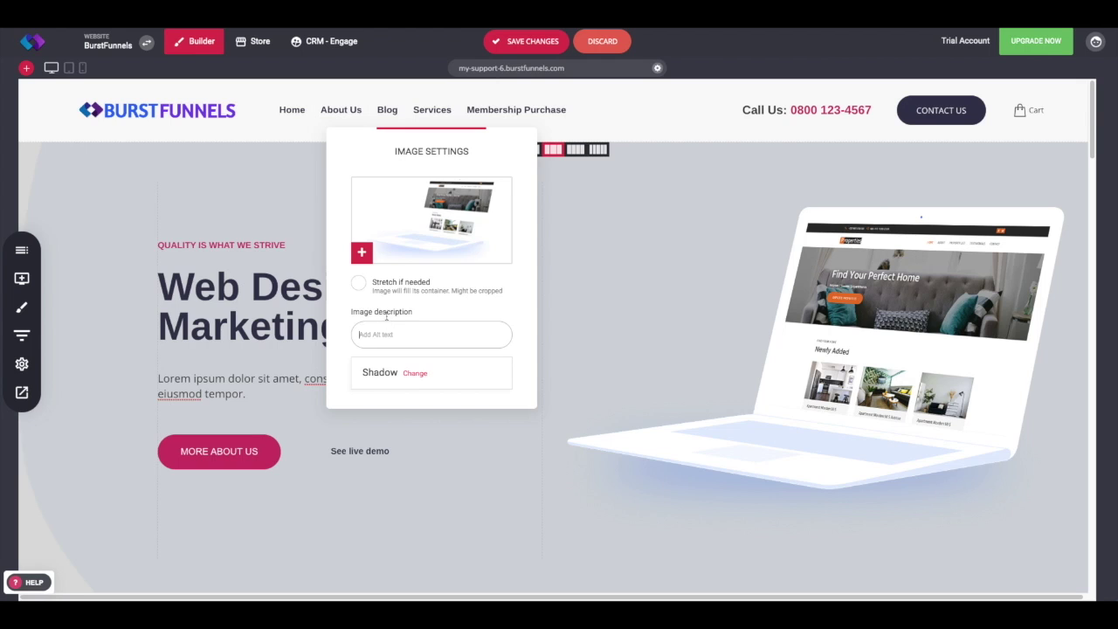
click(638, 320)
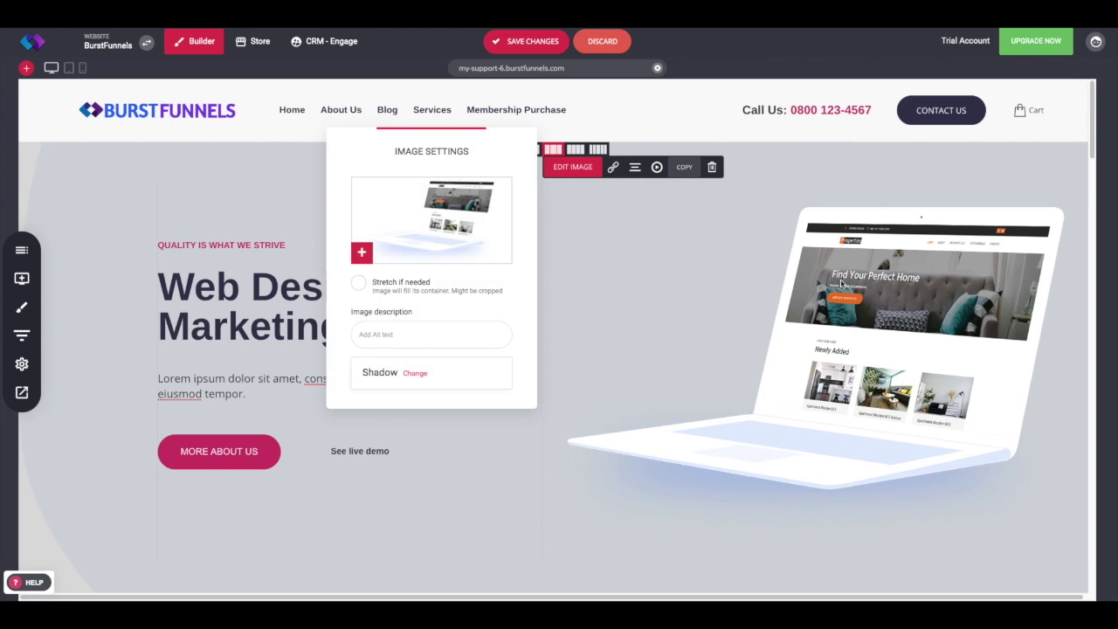
click(841, 284)
click(607, 312)
Discard the unsaved changes to the page.
scroll(564, 347, down, 5)
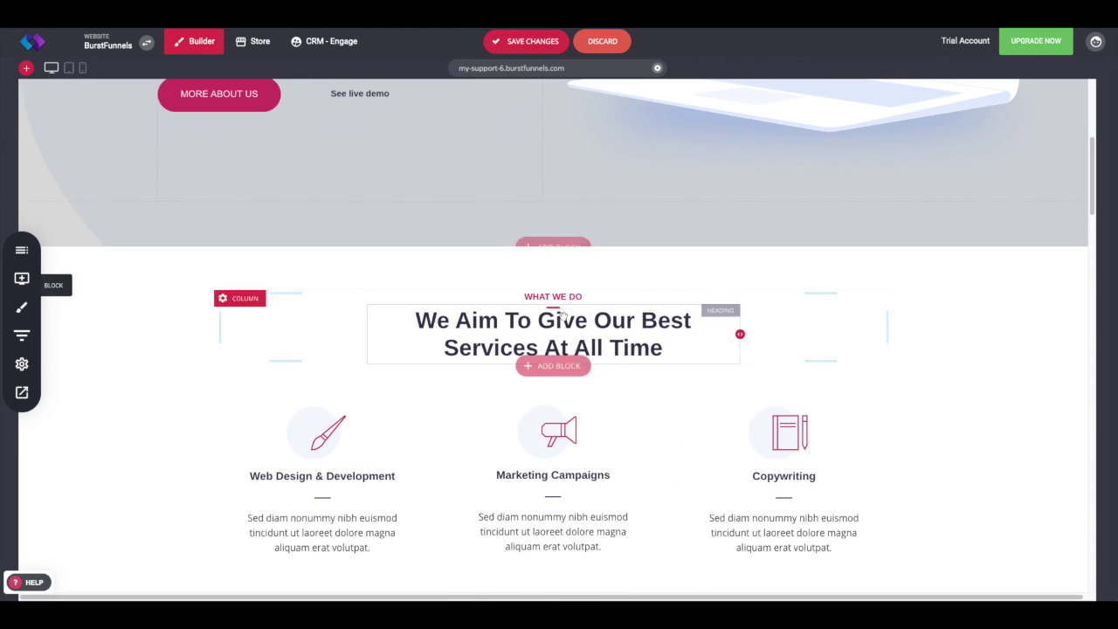
click(602, 41)
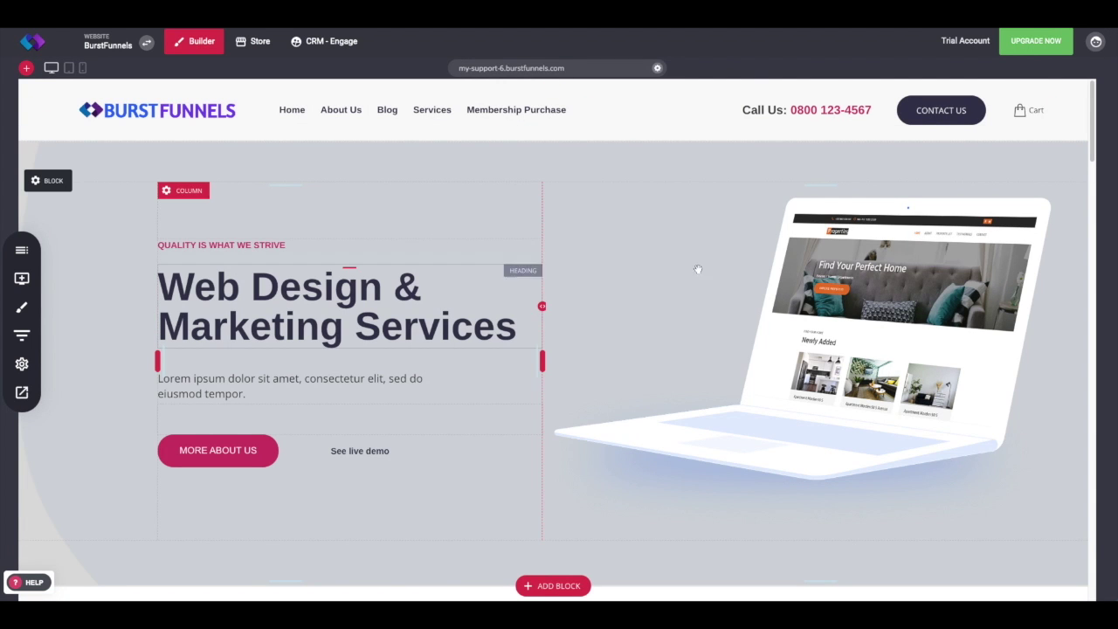
Edit the "Web Design & Marketing Services" heading and view its Header 1 to Header 6 style options.
click(313, 319)
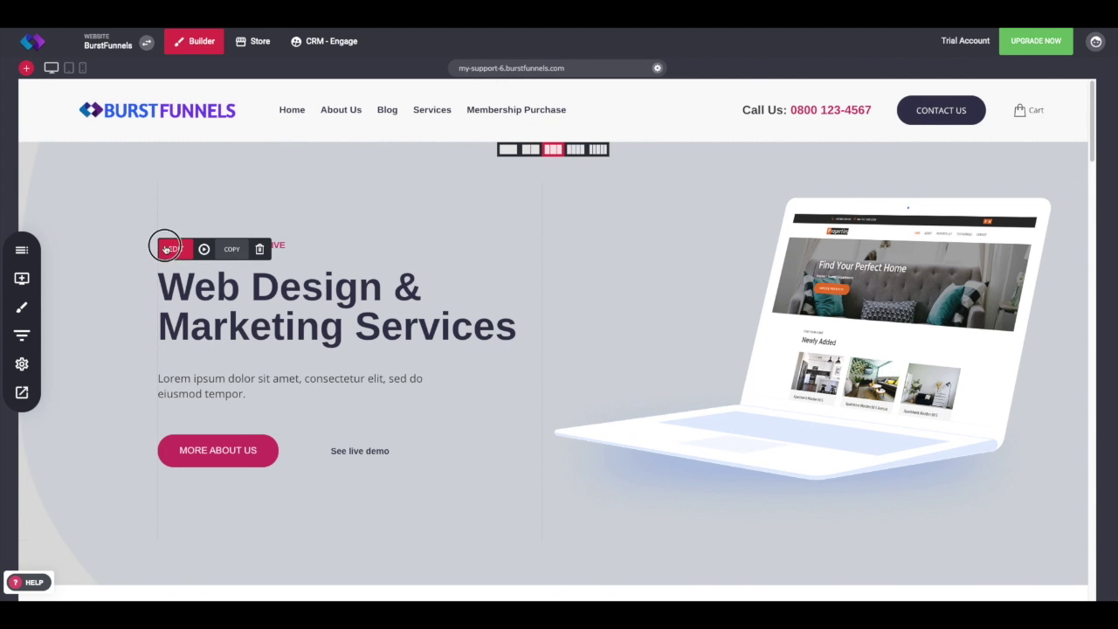
click(171, 250)
click(171, 251)
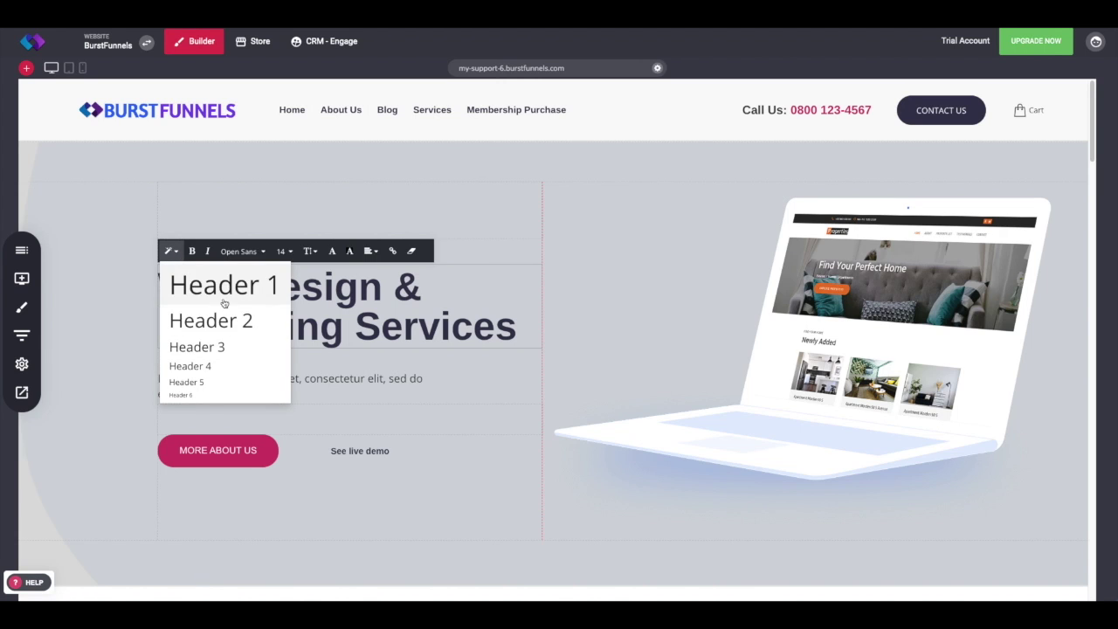
View the laptop image's settings in the hero section and close them without changes.
click(584, 391)
click(568, 167)
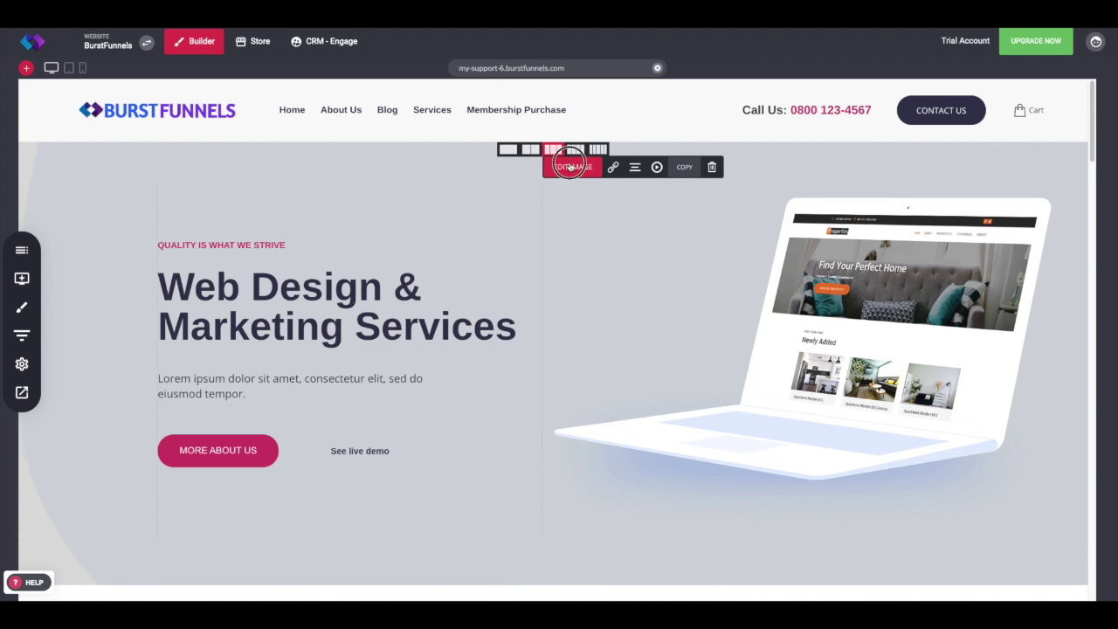
click(255, 347)
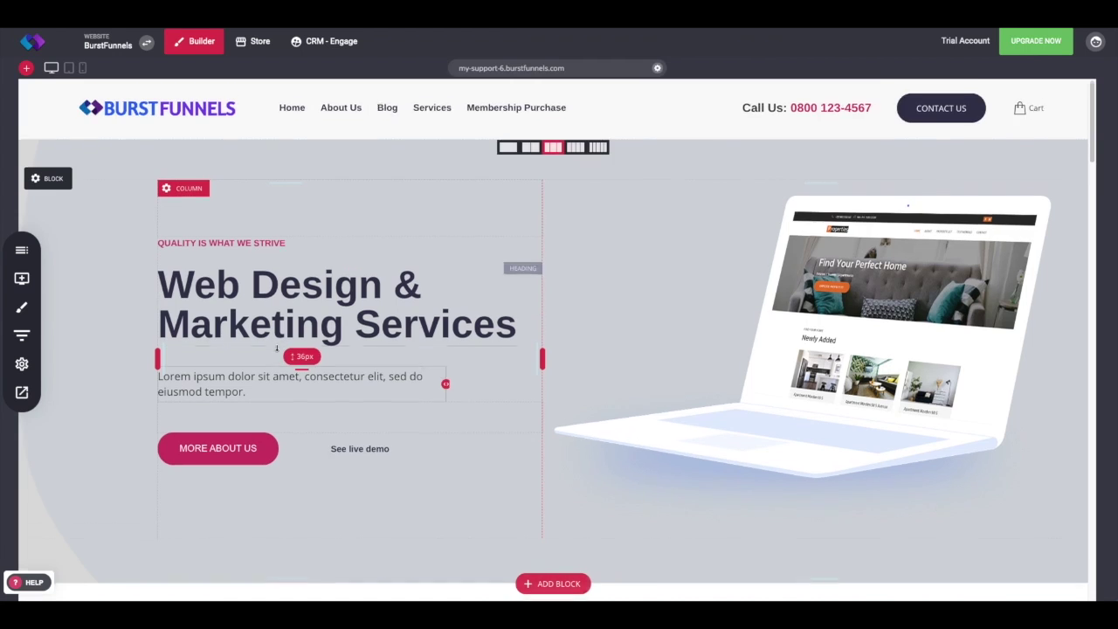
Look over the headings, texts and images of the hero section and the What We Do section.
scroll(315, 341, down, 2)
scroll(683, 336, up, 1)
scroll(683, 337, up, 1)
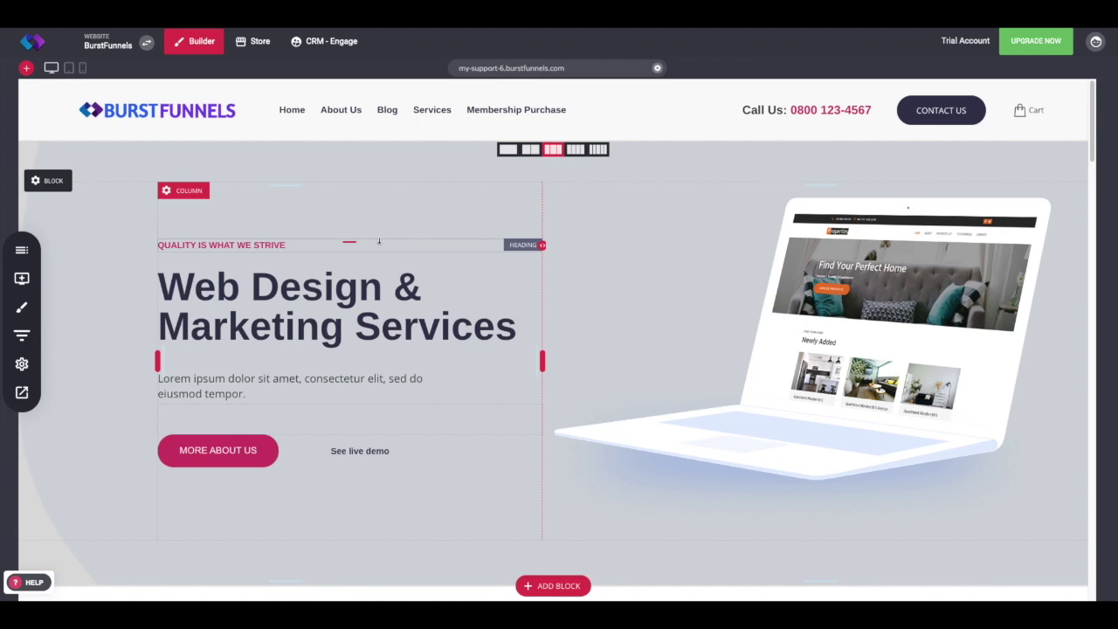
scroll(379, 241, down, 5)
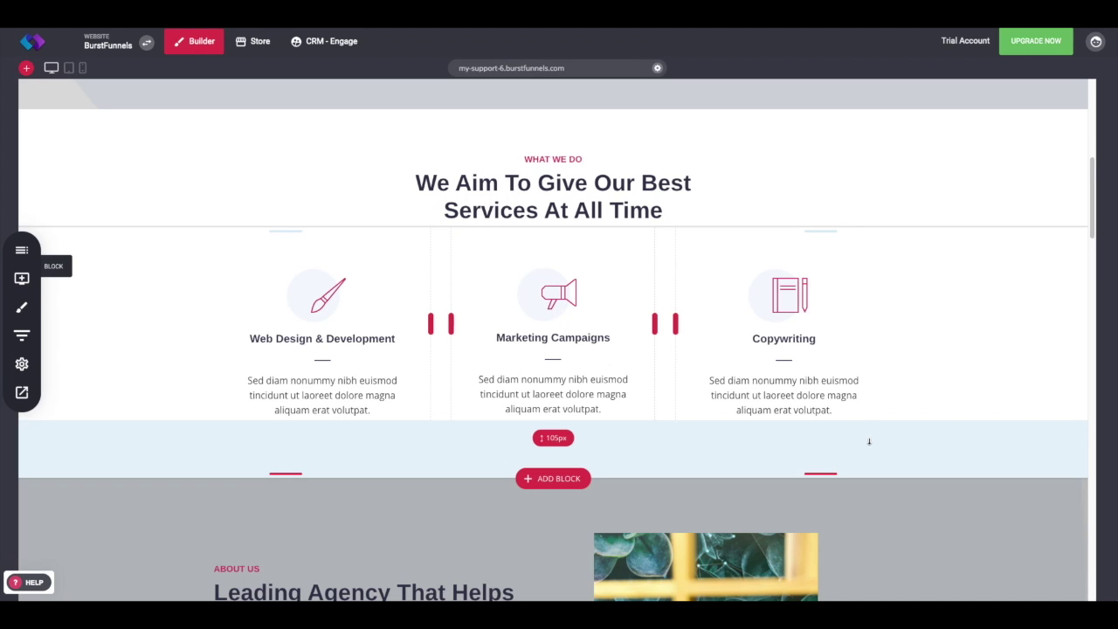
scroll(867, 436, up, 3)
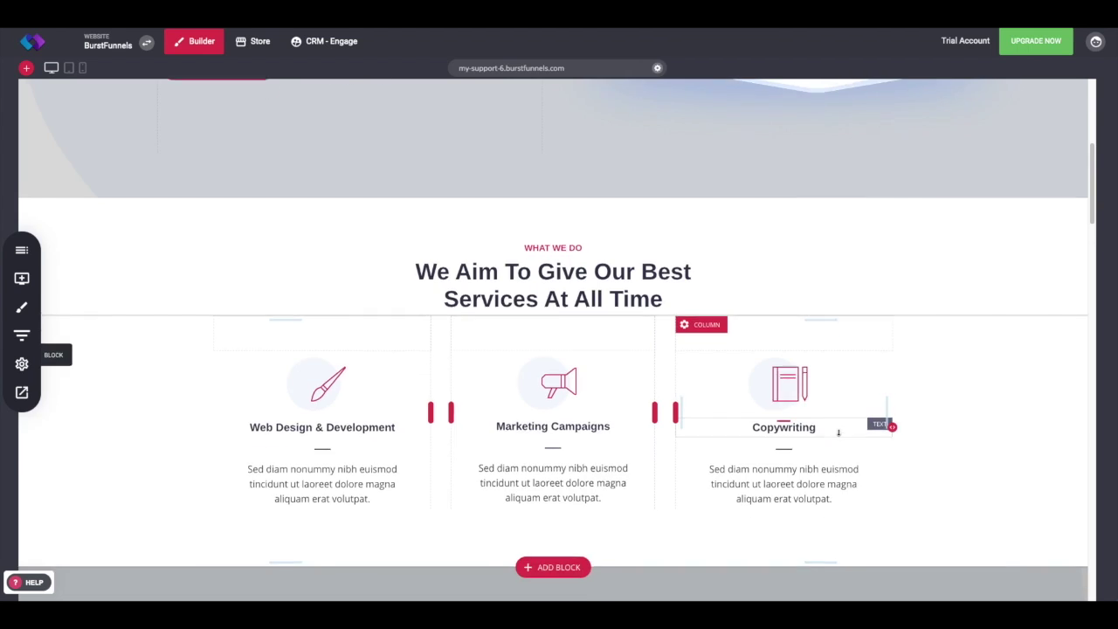
scroll(837, 434, up, 2)
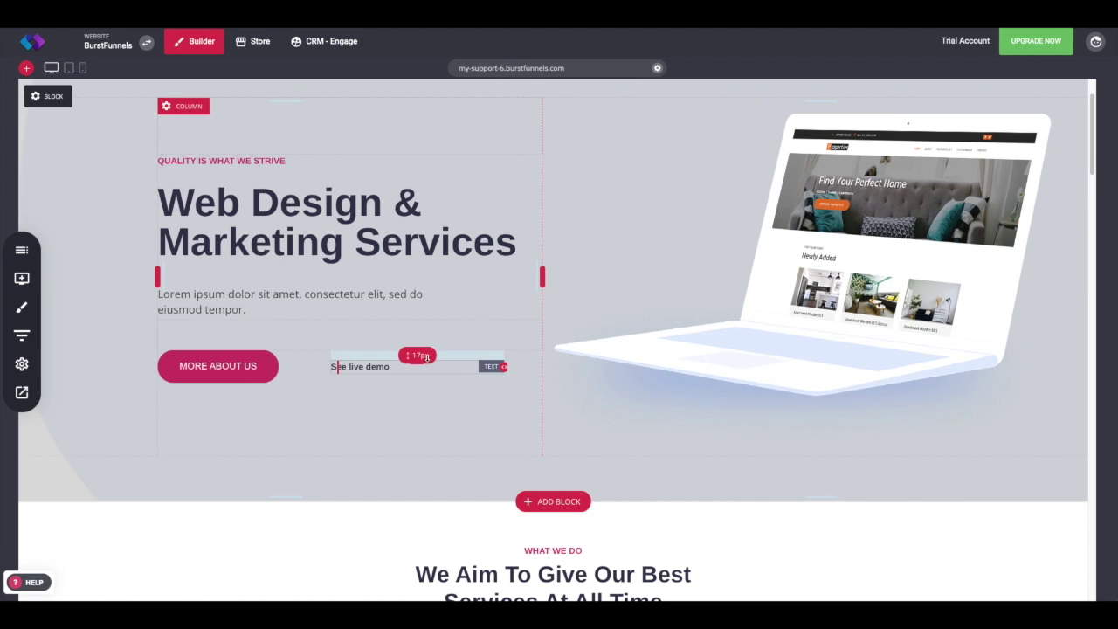
scroll(428, 360, up, 1)
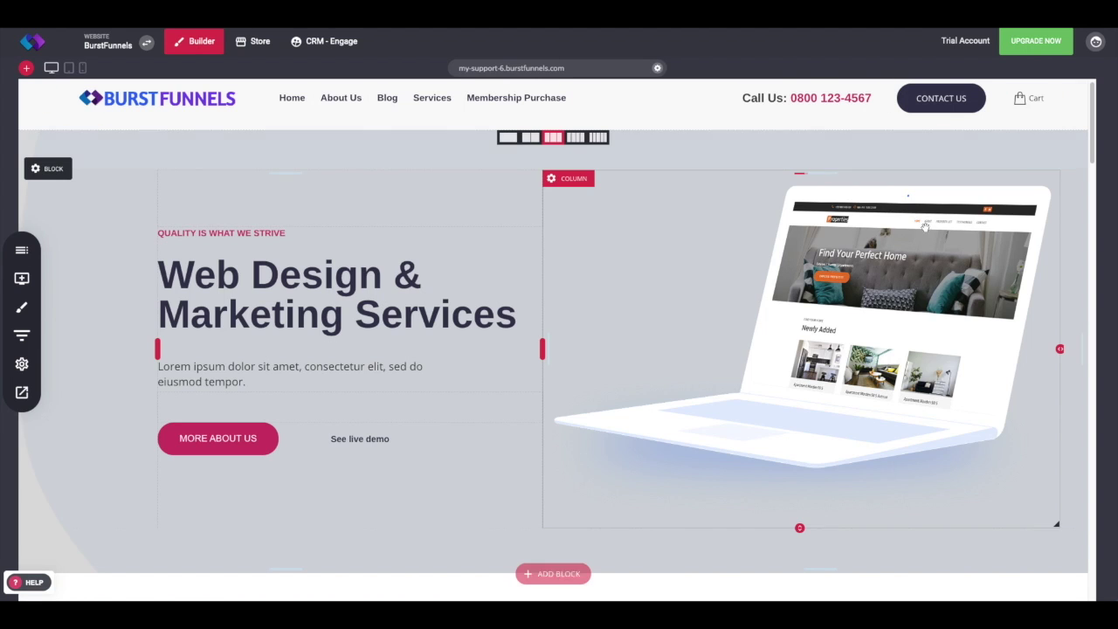
scroll(471, 425, down, 3)
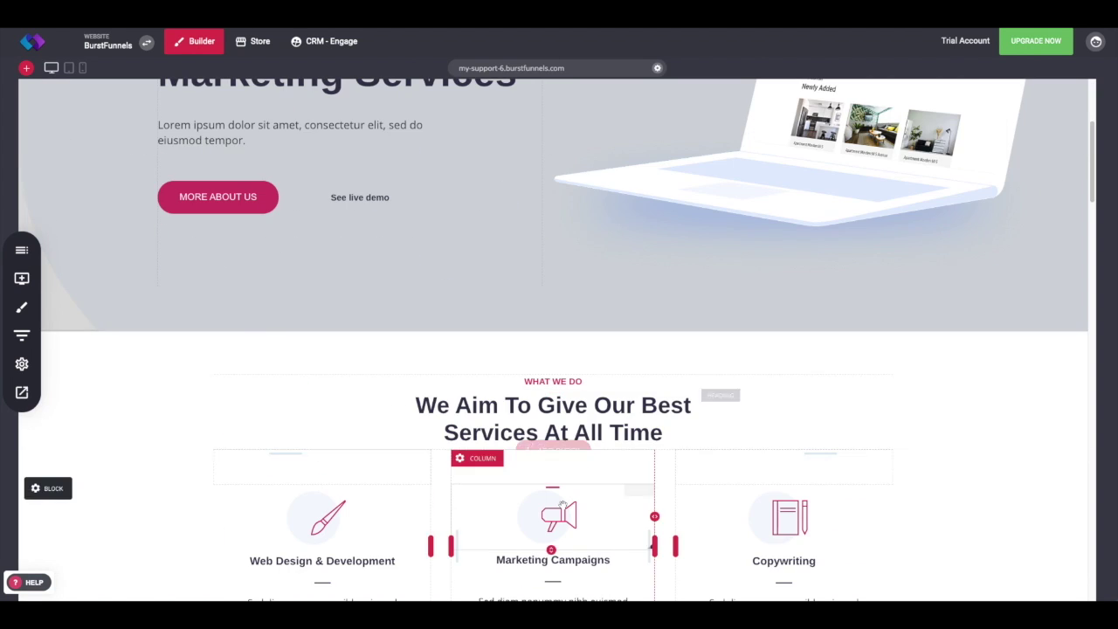
scroll(476, 441, up, 3)
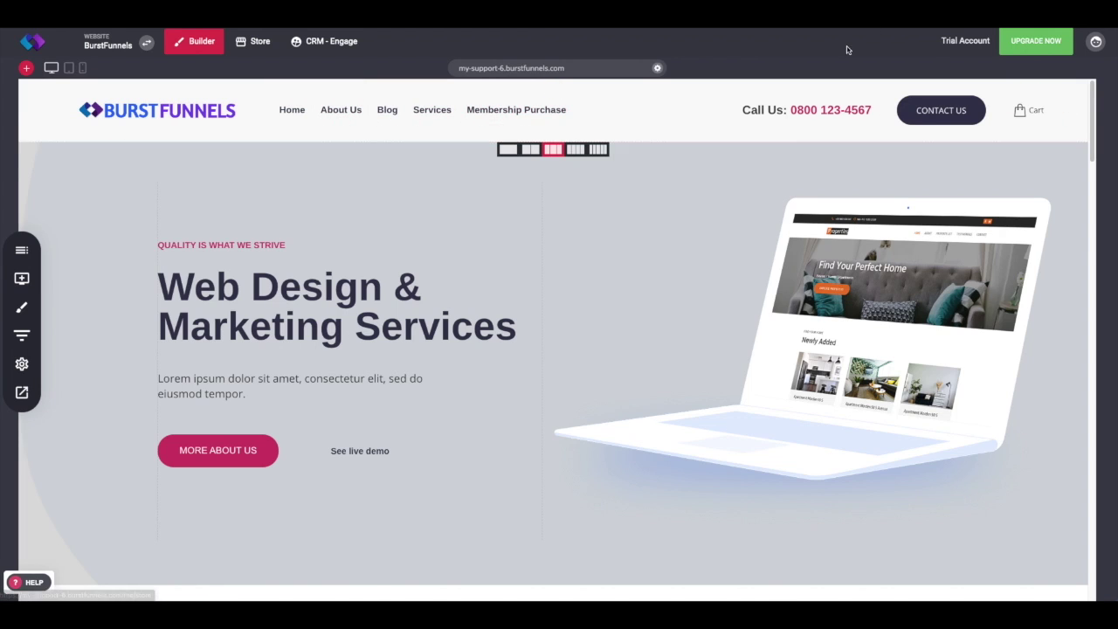
Open the settings of the About Us section's photo to view its image description field, and close them without changes.
scroll(450, 330, down, 5)
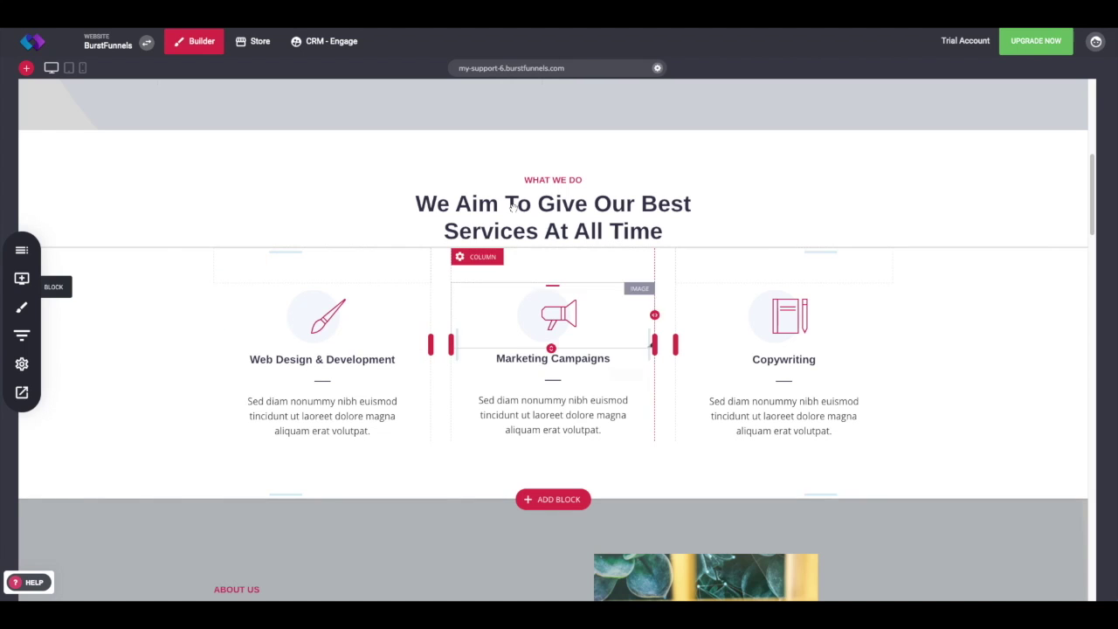
scroll(740, 428, down, 3)
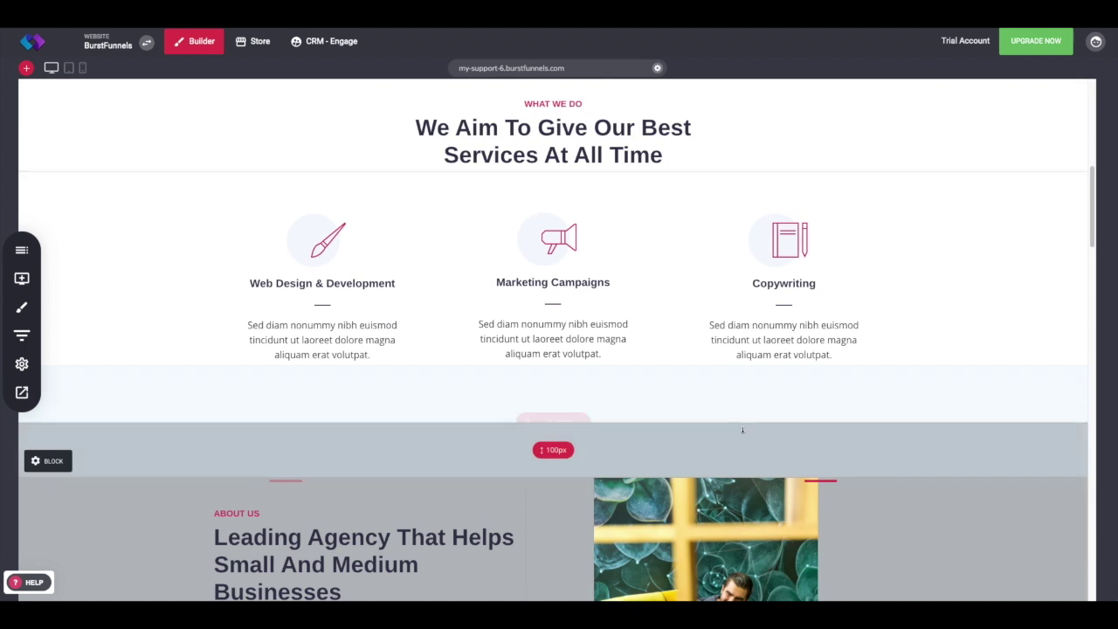
scroll(719, 424, down, 4)
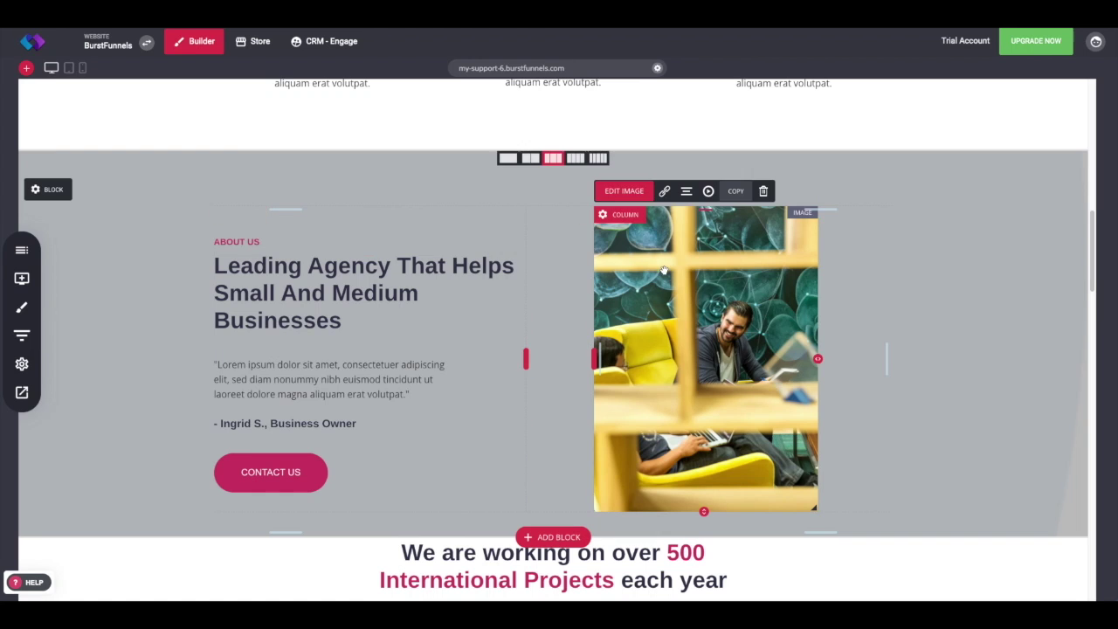
click(624, 190)
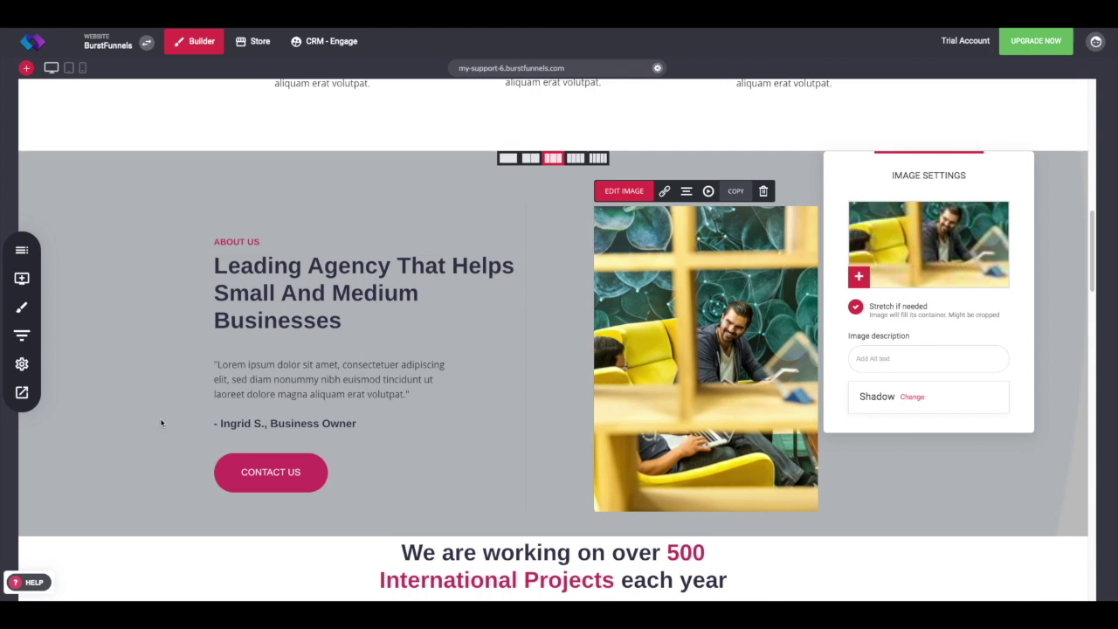
click(806, 562)
Save the changes to the page.
scroll(486, 443, down, 2)
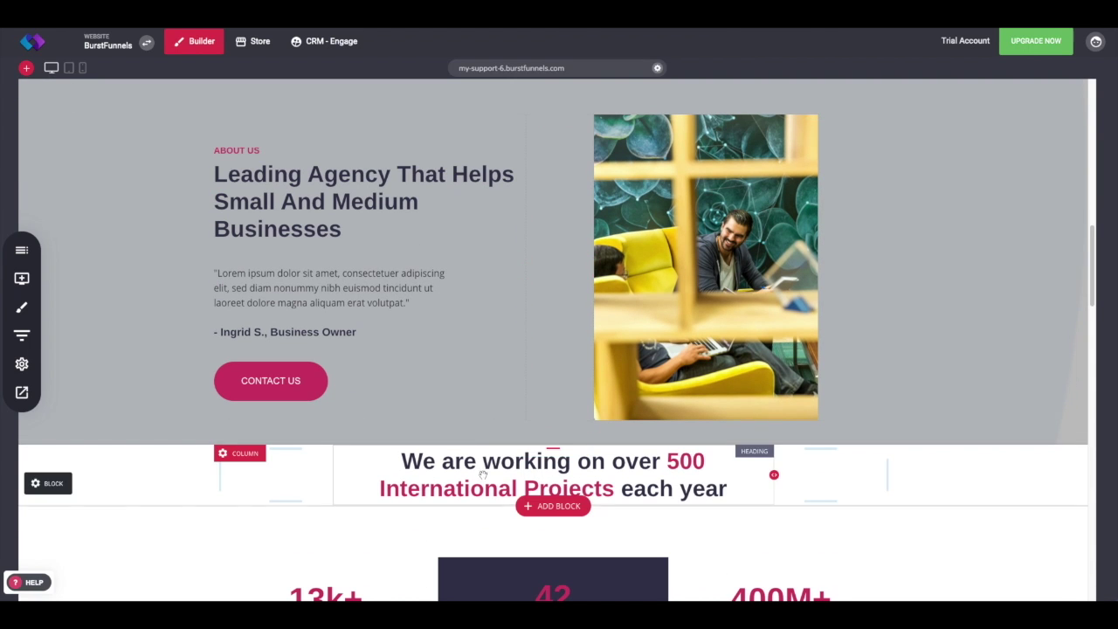
scroll(485, 442, down, 2)
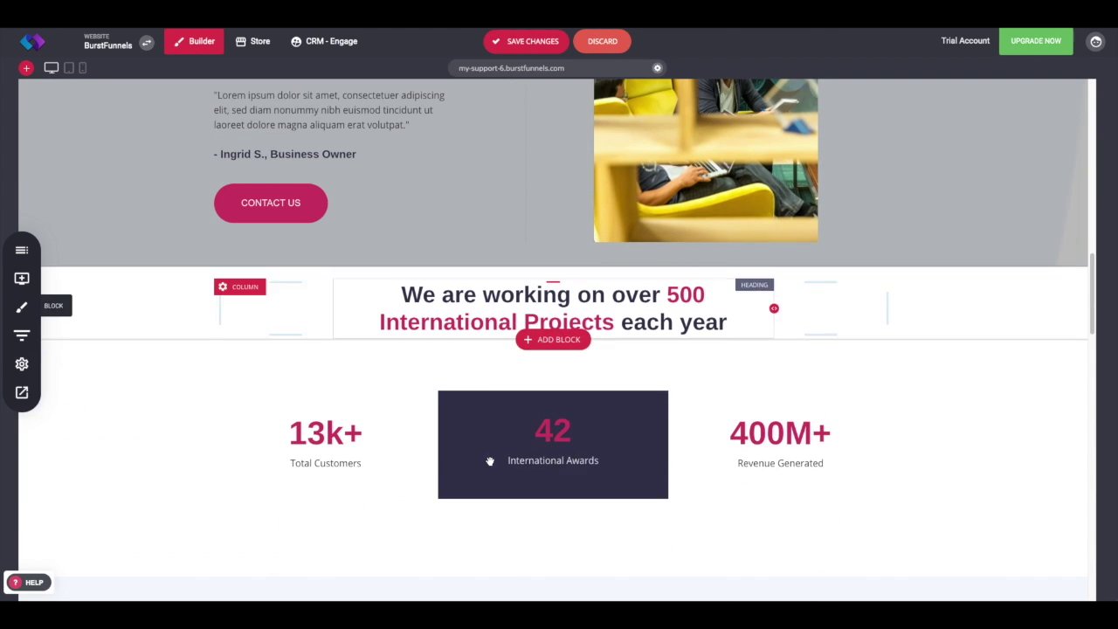
click(528, 42)
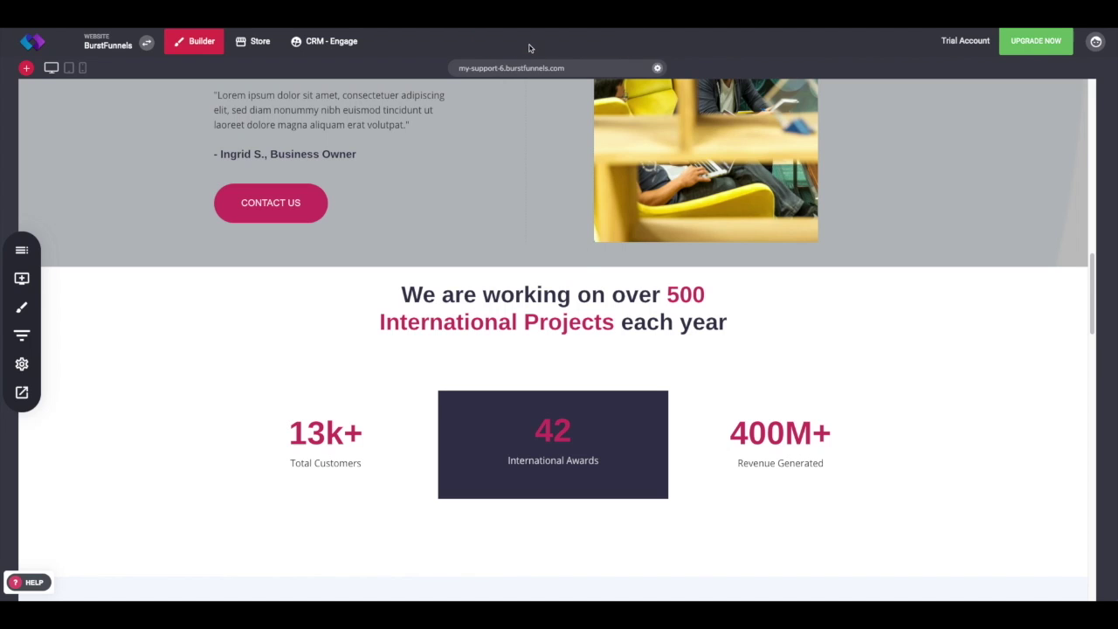
scroll(225, 255, down, 4)
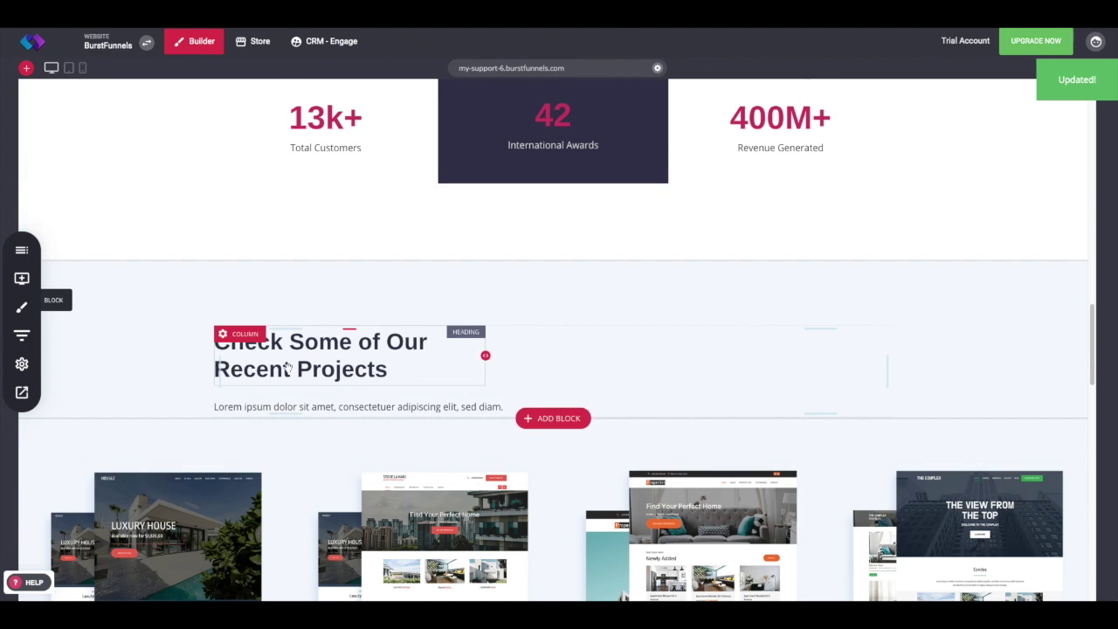
scroll(281, 399, up, 5)
scroll(282, 399, up, 15)
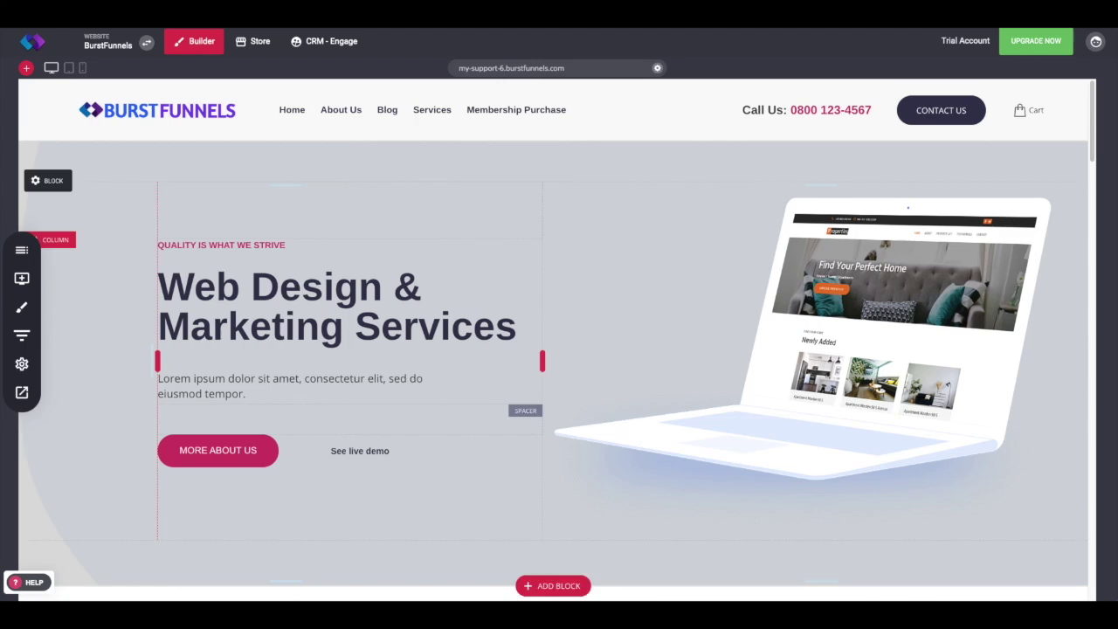